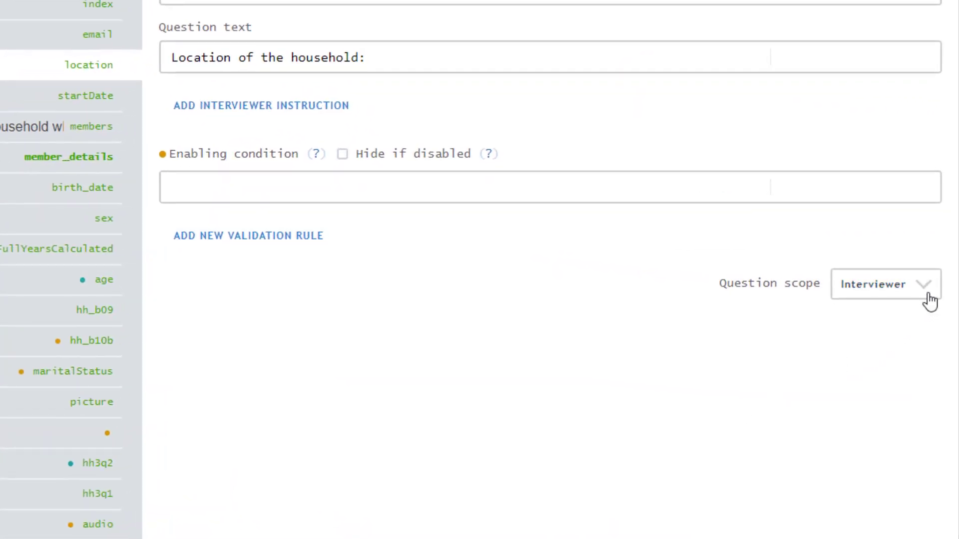
# - Set the Location of the household question's scope to Identifying and save it
pyautogui.click(930, 301)
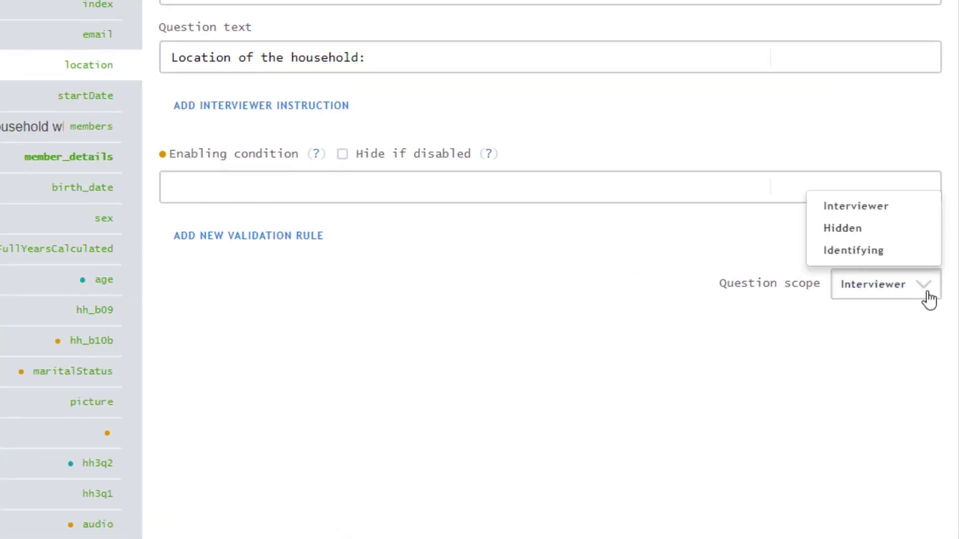
pyautogui.click(924, 257)
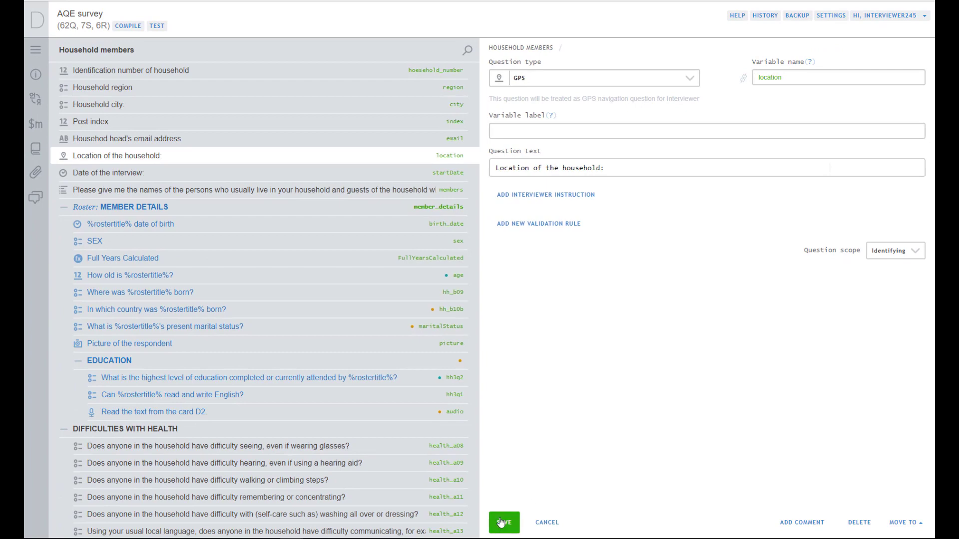
pyautogui.click(501, 522)
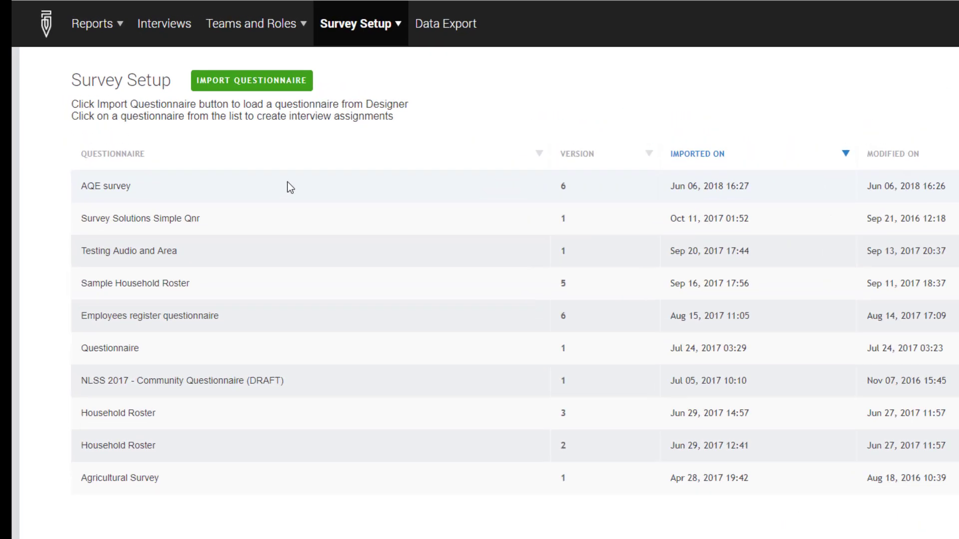
pyautogui.click(221, 133)
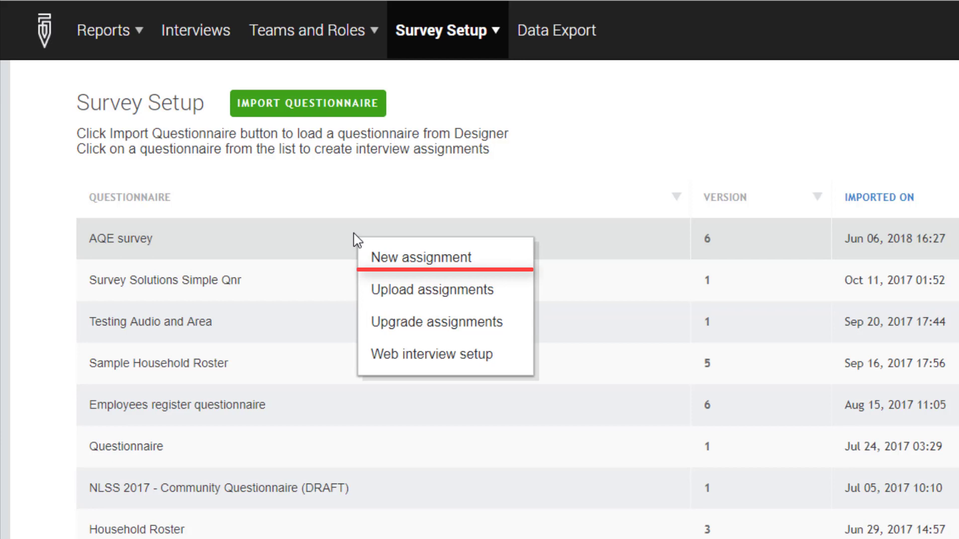
pyautogui.click(463, 259)
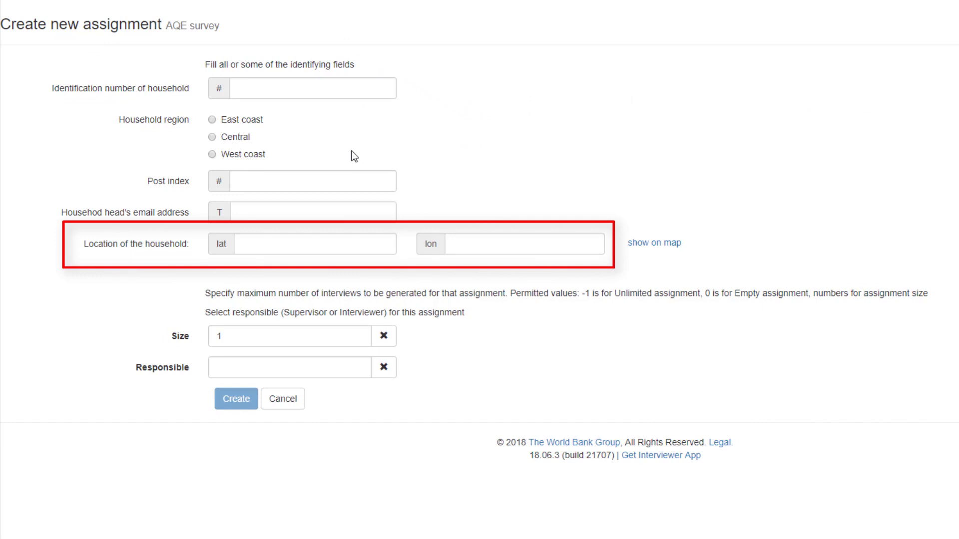
pyautogui.click(307, 245)
pyautogui.write('3.117844')
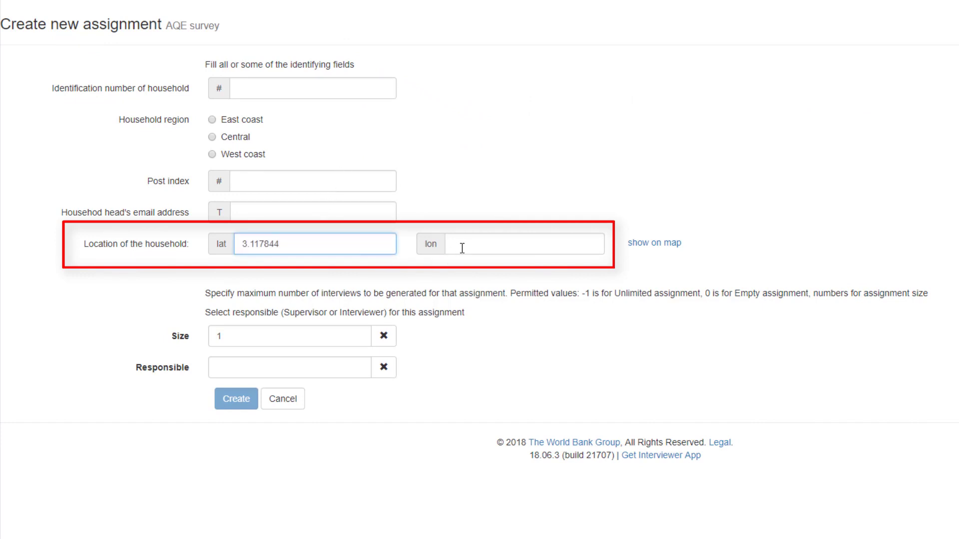
pyautogui.click(463, 247)
pyautogui.write('35.581234')
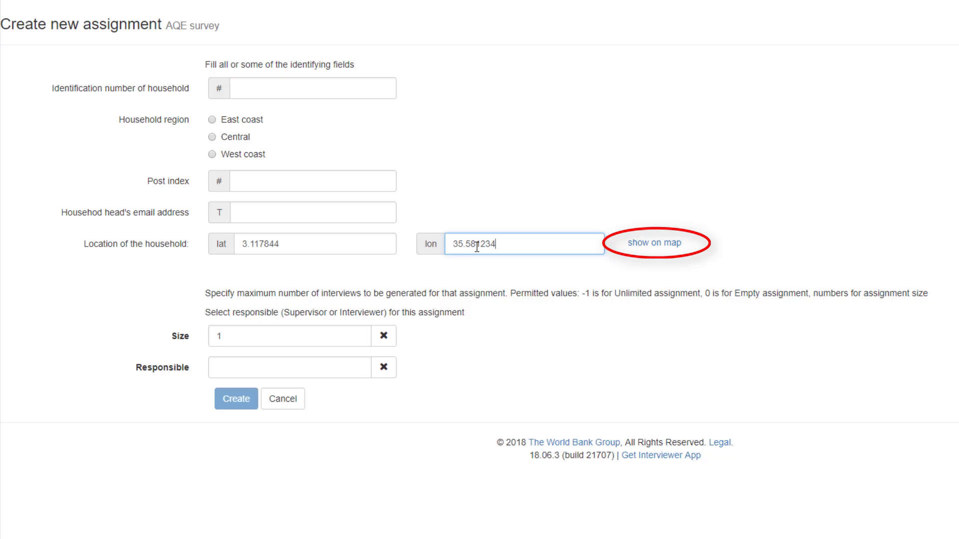
pyautogui.click(657, 252)
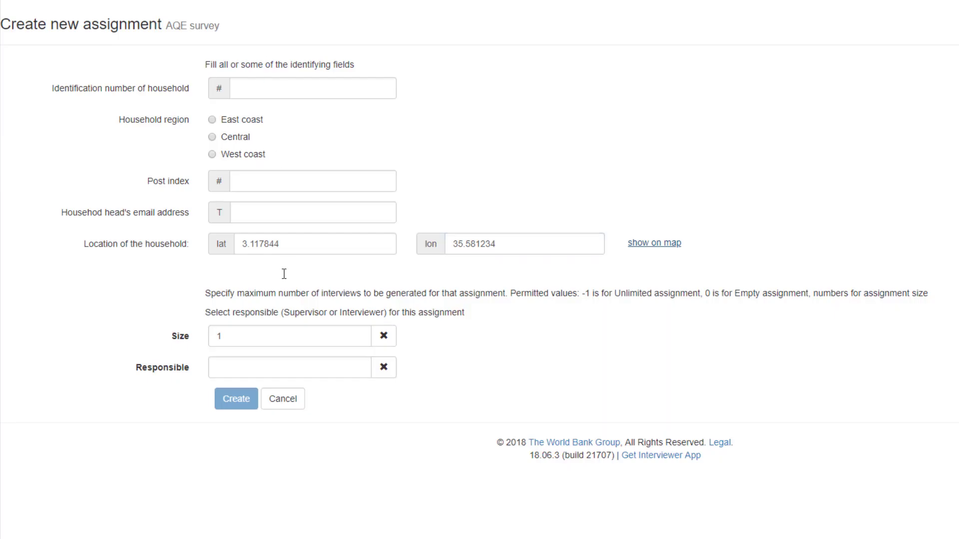
# - Make the first interviewer responsible and create the assignment
pyautogui.click(274, 367)
pyautogui.click(277, 392)
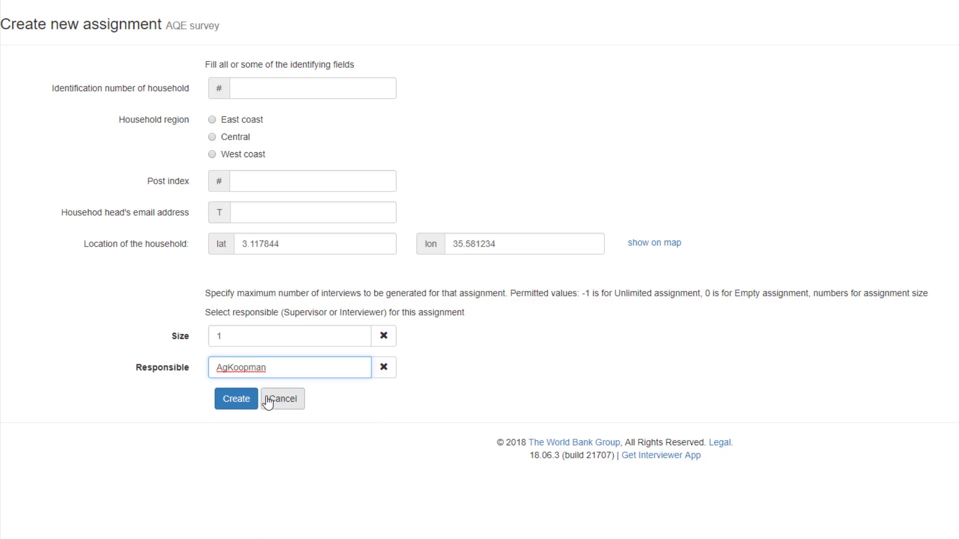
pyautogui.click(250, 401)
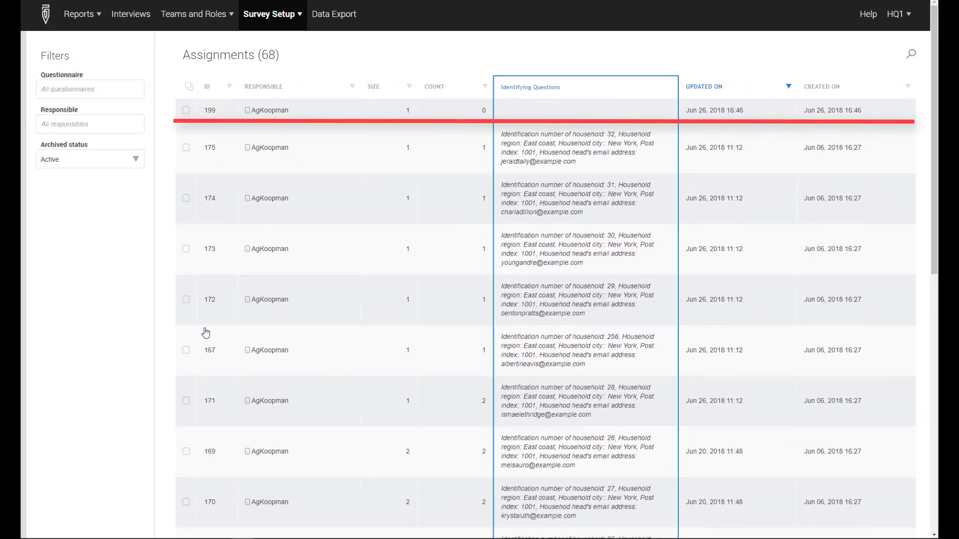
# - Download the .tab template from the AQE survey questionnaire's Upload assignments page
pyautogui.click(272, 14)
pyautogui.click(272, 42)
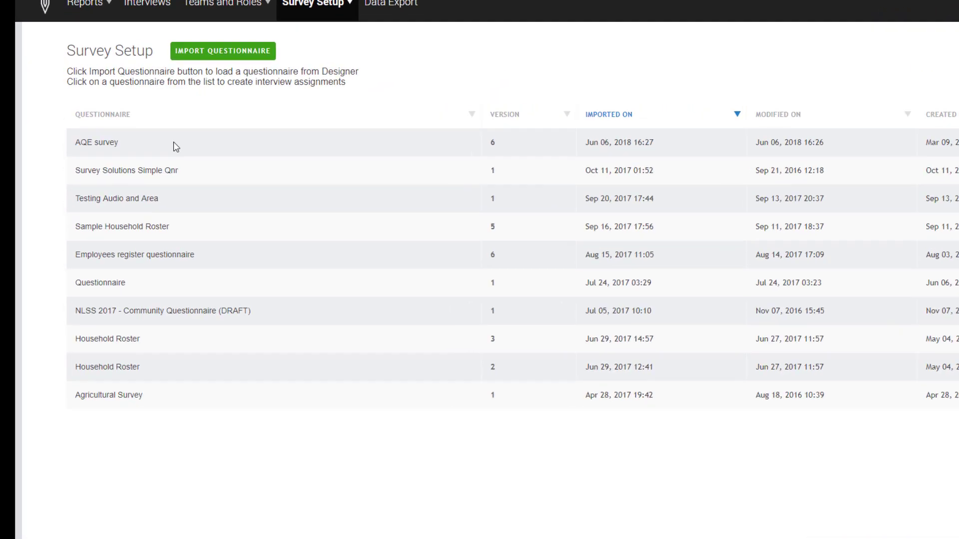
pyautogui.click(175, 147)
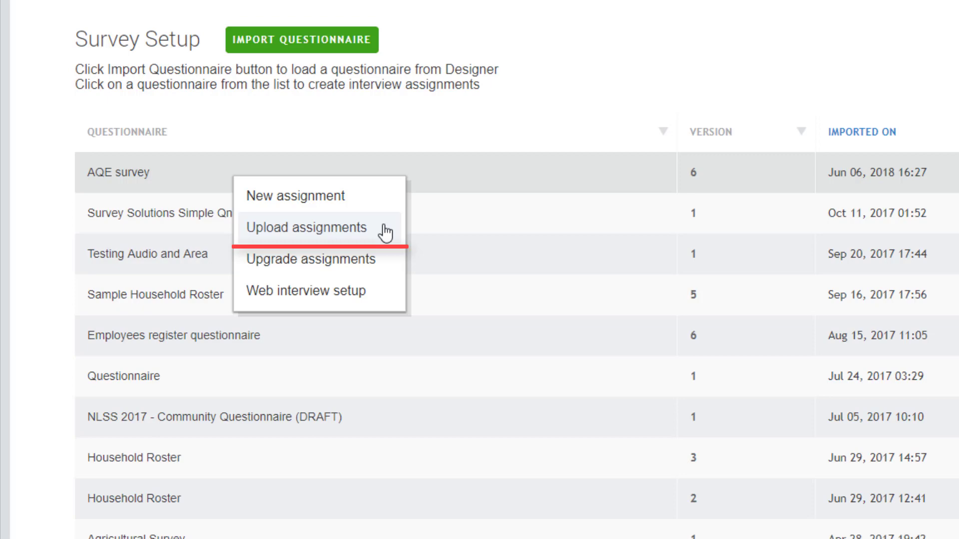
pyautogui.click(385, 232)
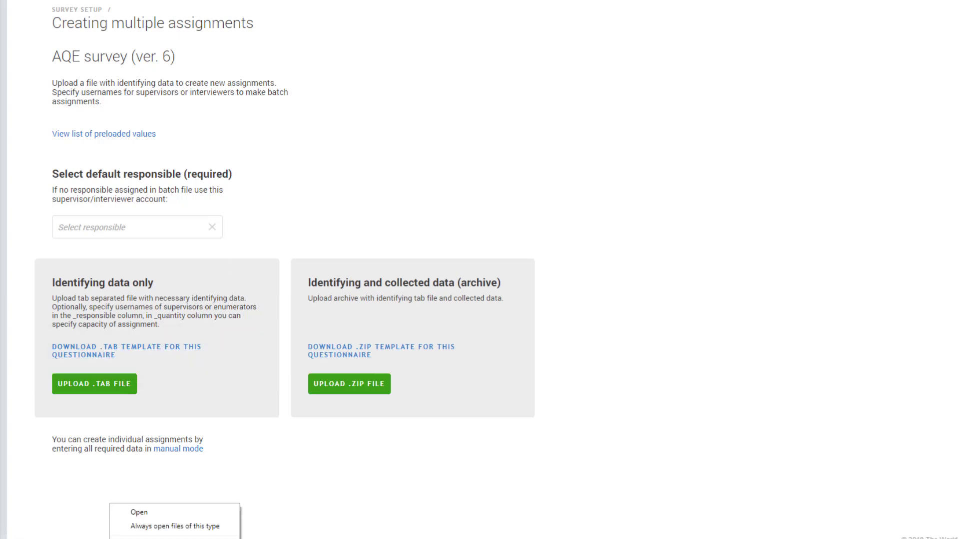
pyautogui.click(167, 537)
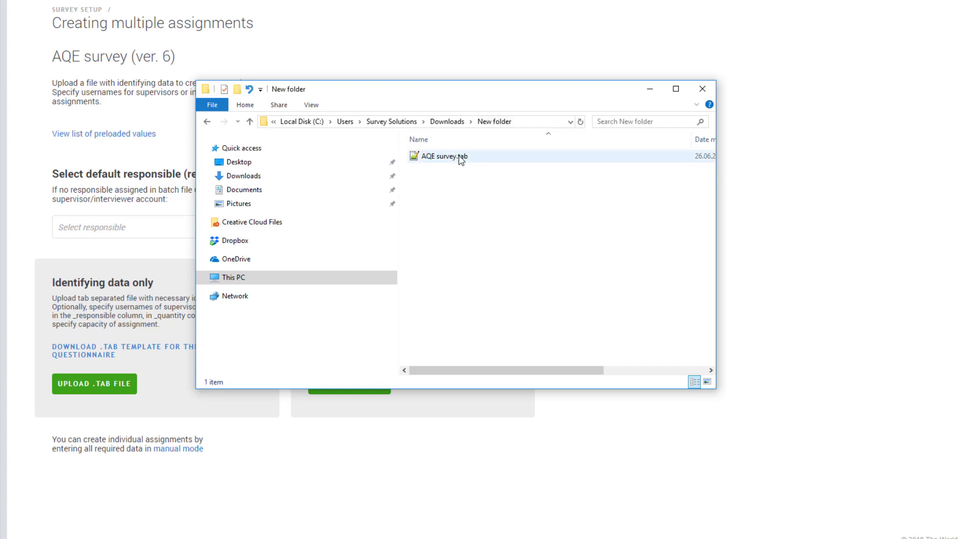
# - Open AQE survey.tab with Excel
pyautogui.rightClick(459, 157)
pyautogui.moveTo(549, 262)
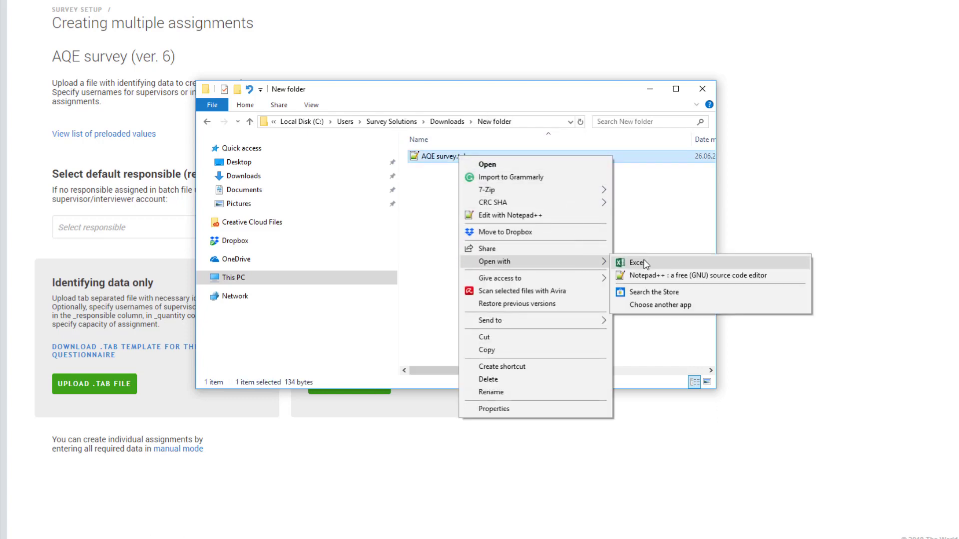
pyautogui.click(644, 260)
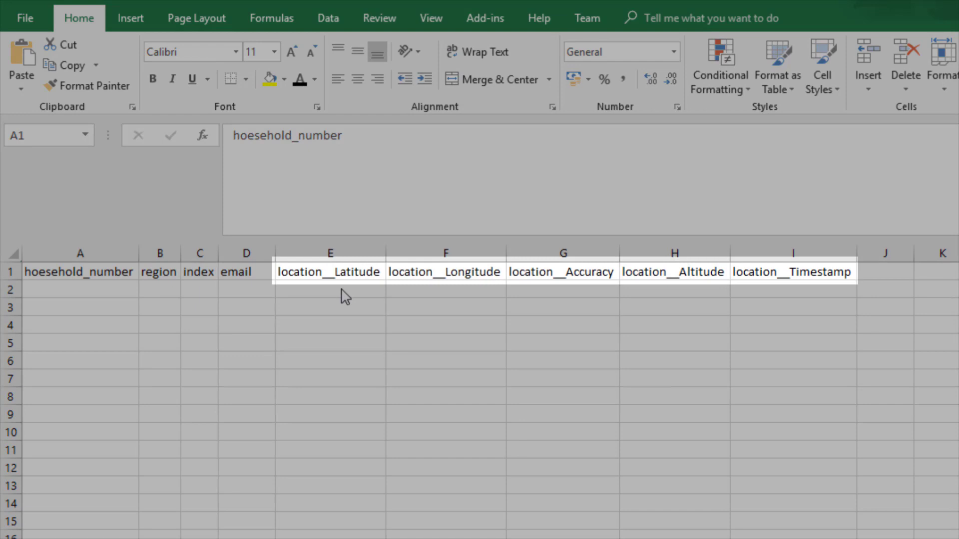
# - Enter coordinates for rows 2–3, including latitude 3.120071 in E2 and longitude 35.581727 in F3
pyautogui.click(342, 289)
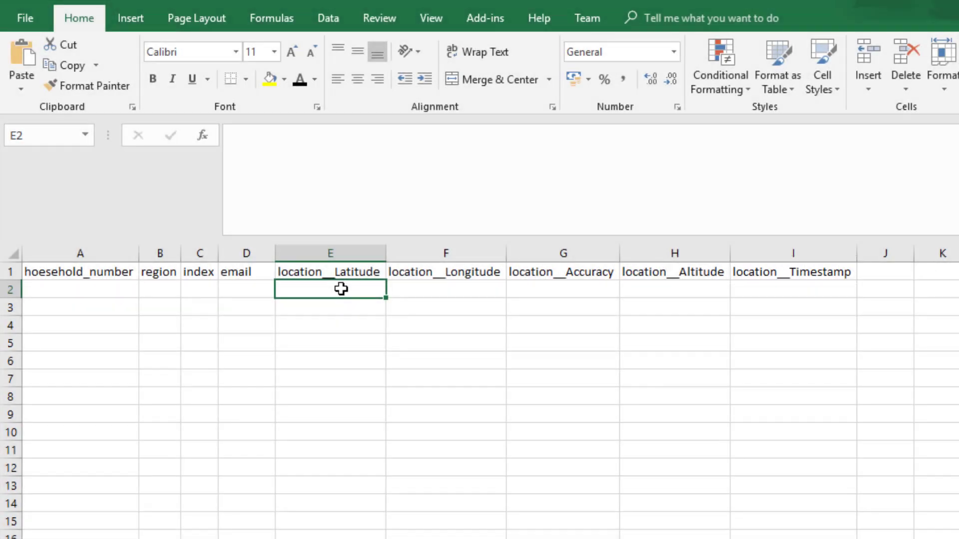
pyautogui.write('3.120071')
pyautogui.click(406, 284)
pyautogui.write('35.576834')
pyautogui.click(348, 306)
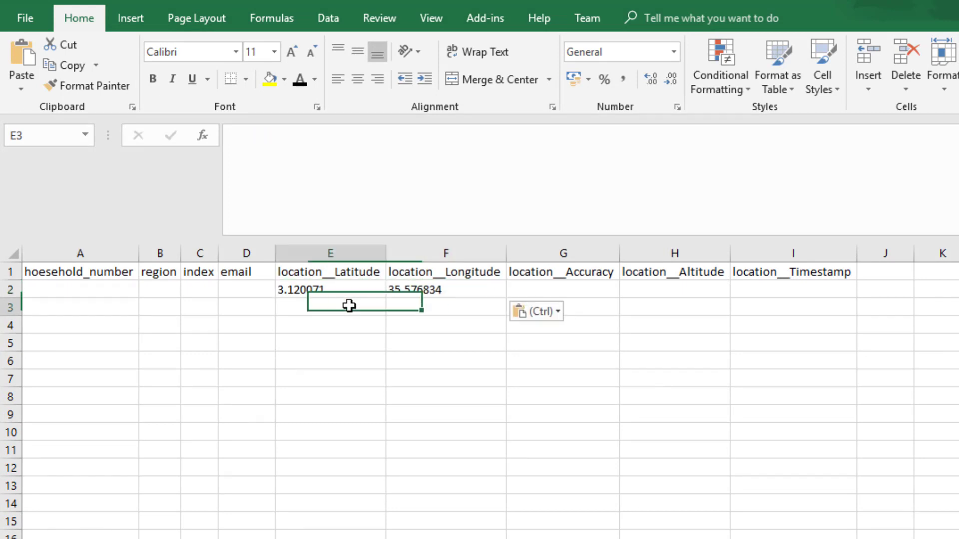
pyautogui.write('3.120527')
pyautogui.click(404, 313)
pyautogui.write('35.581727')
# - Paste the third and fourth latitude/longitude pairs into E4:F5
pyautogui.click(369, 321)
pyautogui.write('3.117691')
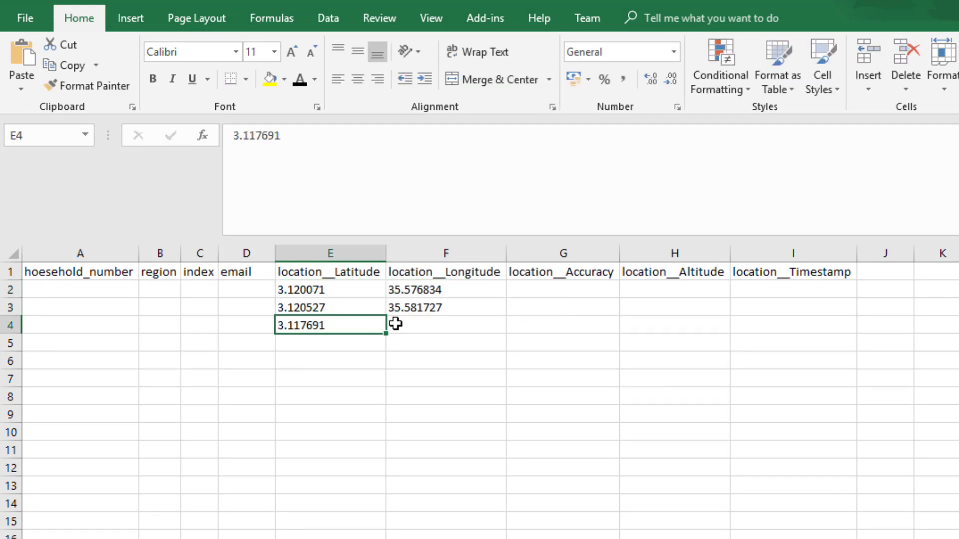
pyautogui.click(396, 324)
pyautogui.write('35.577646')
pyautogui.click(358, 343)
pyautogui.write('3.119166')
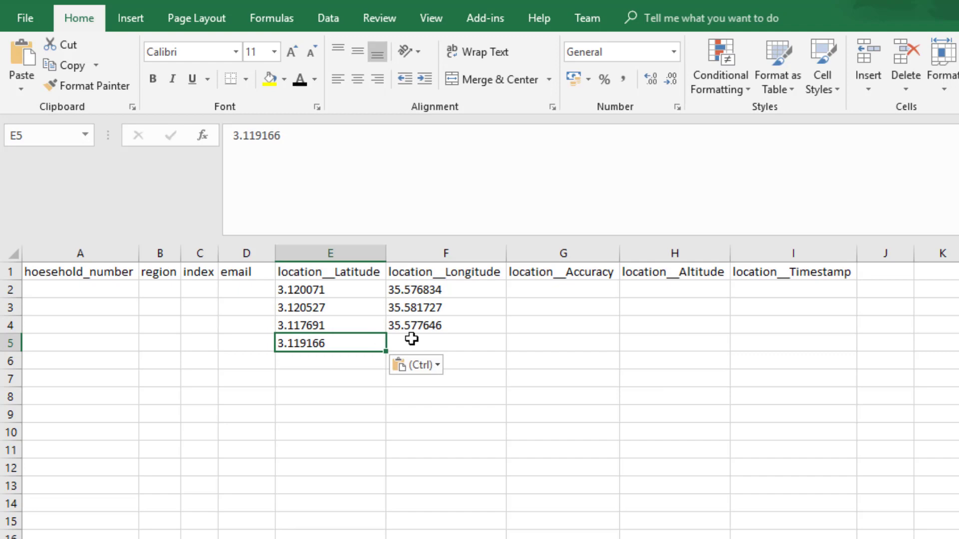
pyautogui.click(411, 342)
pyautogui.write('35.575257')
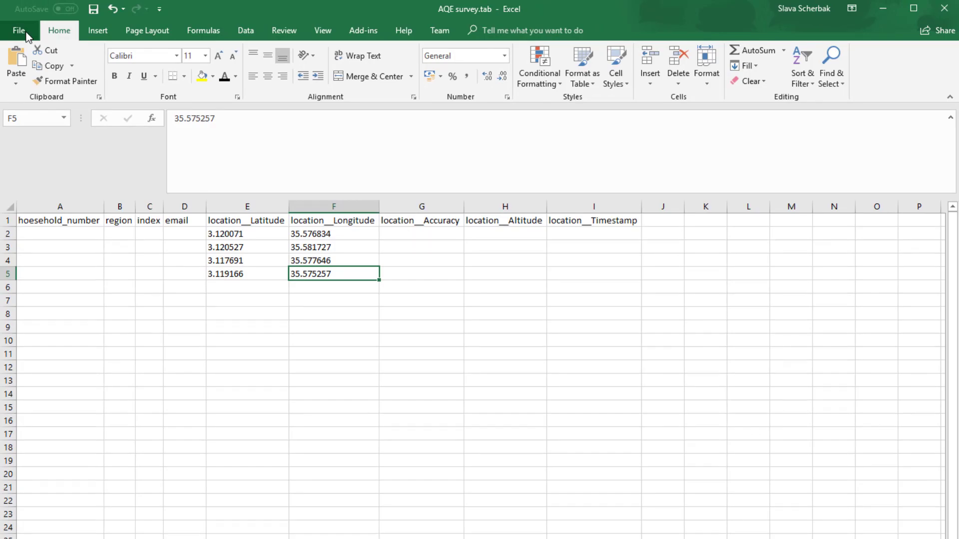
# - Save the workbook as Text (Tab delimited) (*.txt)
pyautogui.click(25, 31)
pyautogui.click(33, 162)
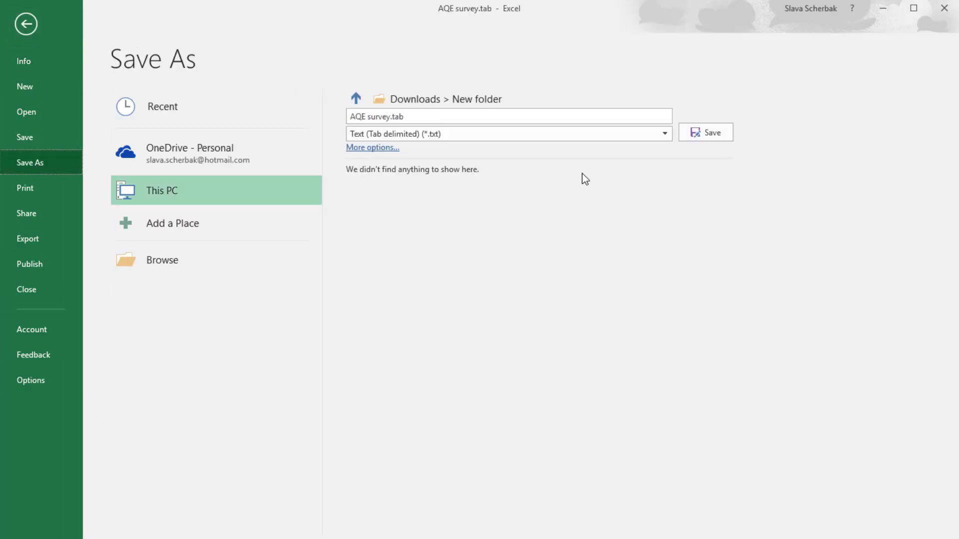
pyautogui.click(579, 135)
pyautogui.click(643, 290)
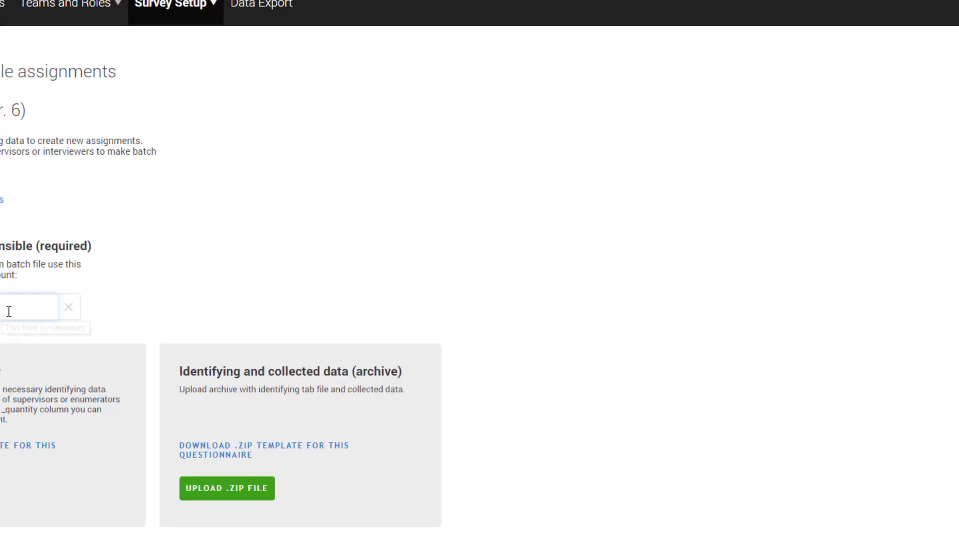
# - Choose the default responsible for the uploaded assignments
pyautogui.click(139, 278)
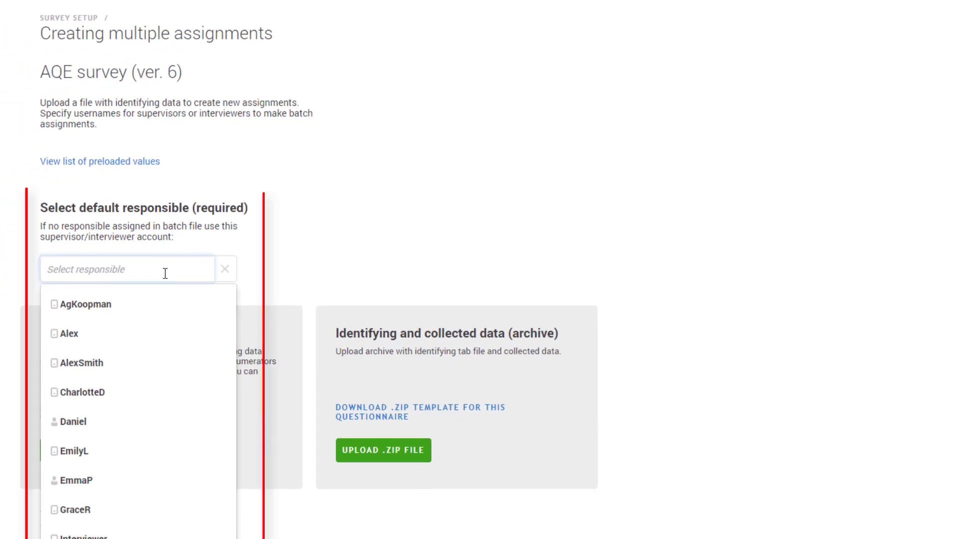
pyautogui.click(160, 306)
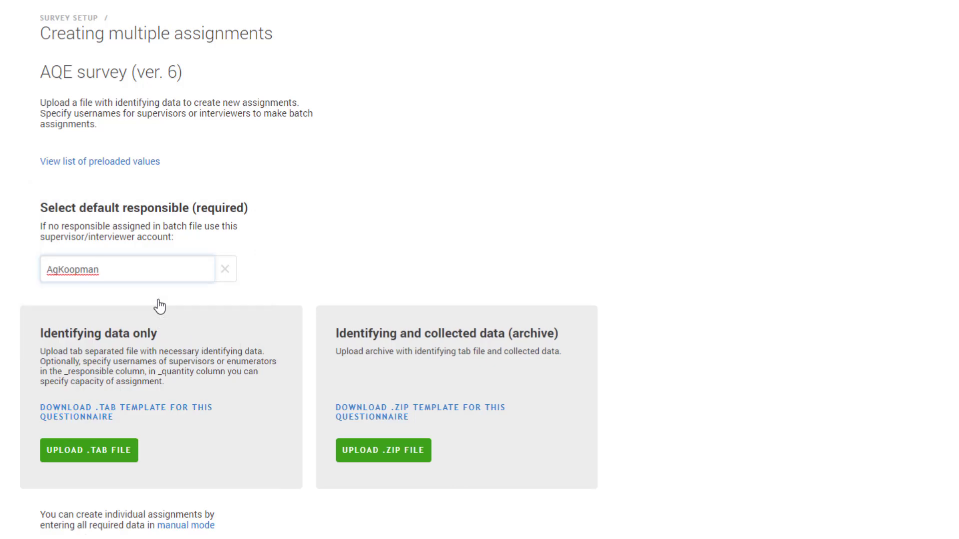
pyautogui.click(125, 462)
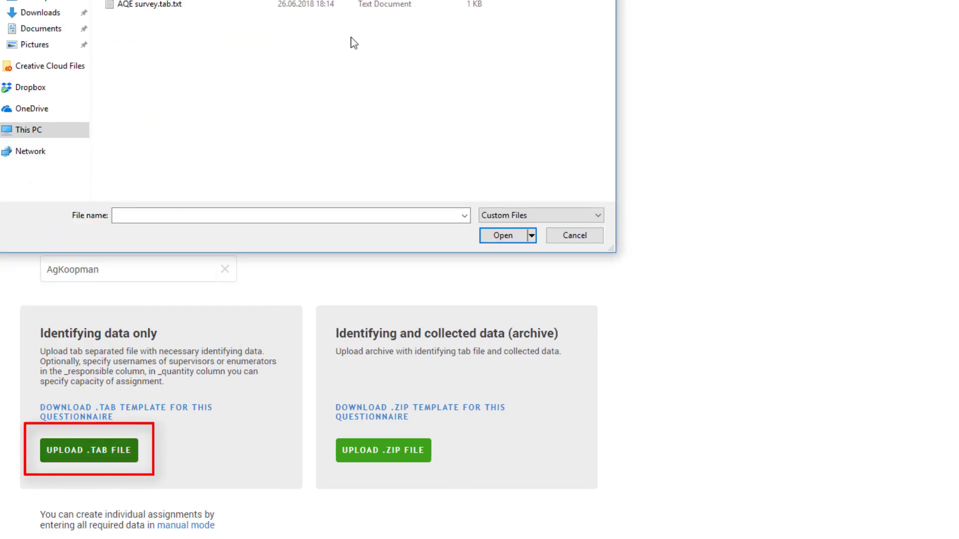
# - Import AQE survey.tab.txt to create assignments 200–203, view Assignments, and sync the tablet
pyautogui.click(154, 54)
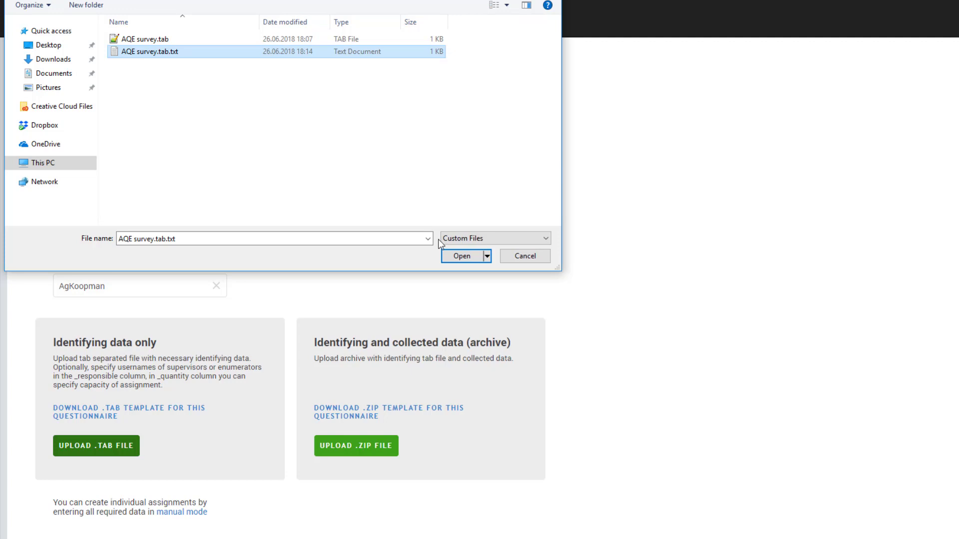
pyautogui.click(458, 256)
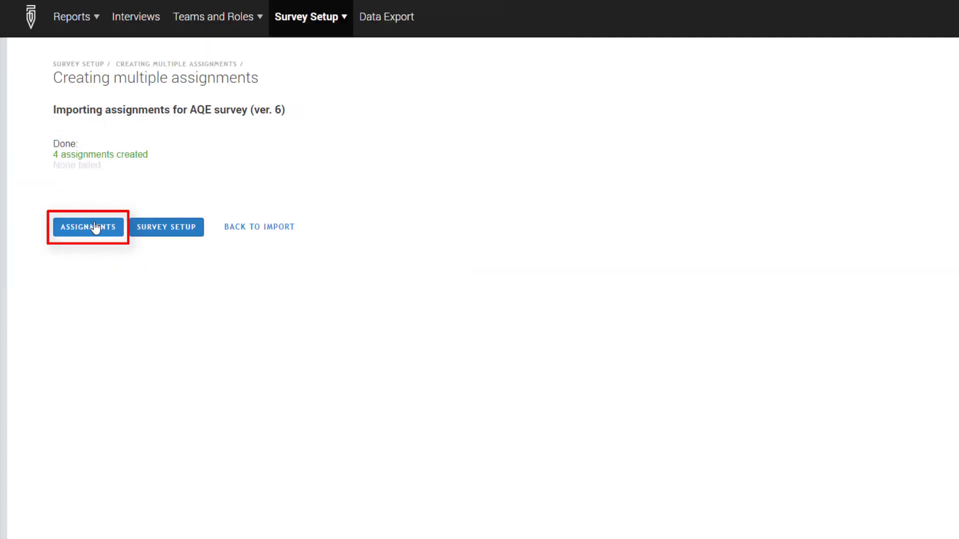
pyautogui.click(89, 228)
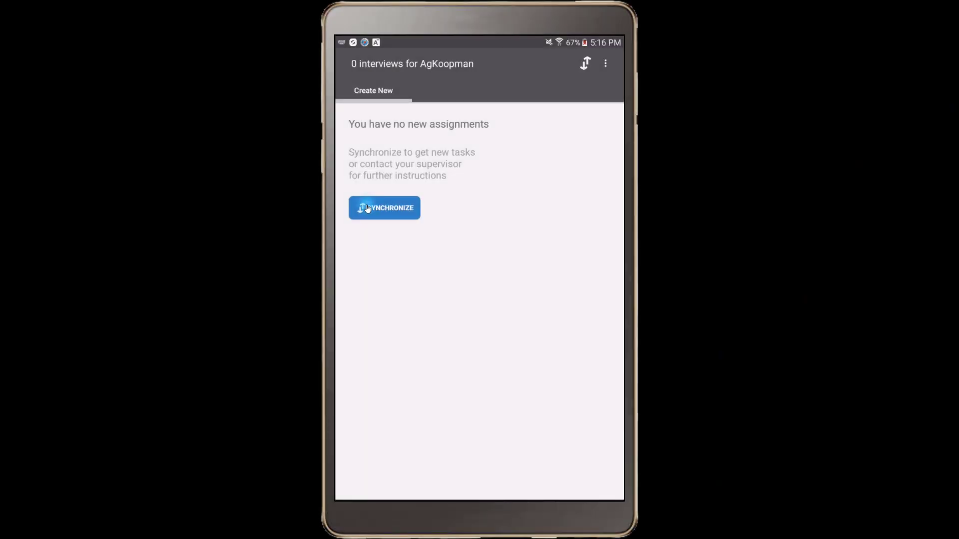
pyautogui.click(367, 208)
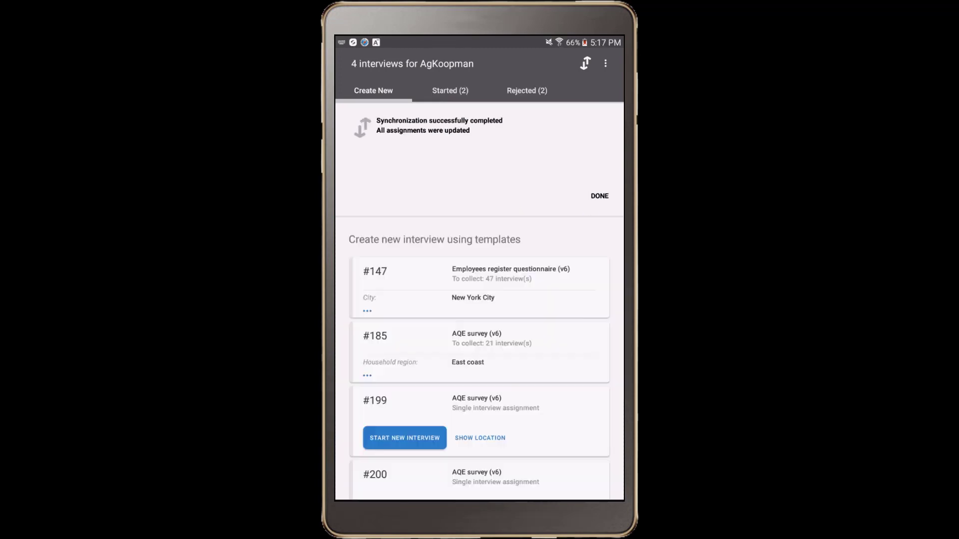
# - Dismiss the sync result and scroll the Create New list to assignments #199–#203
pyautogui.click(602, 194)
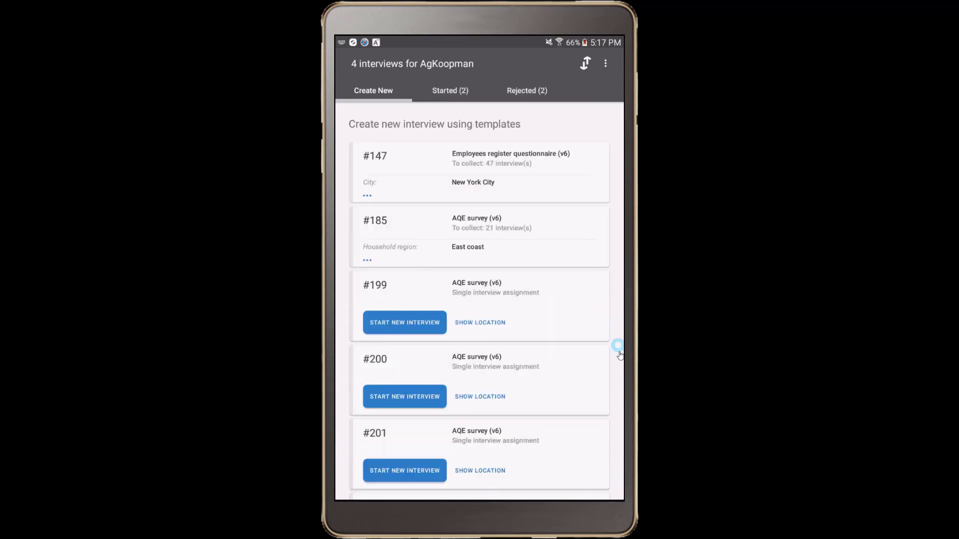
pyautogui.moveTo(618, 278); pyautogui.dragTo(616, 223)
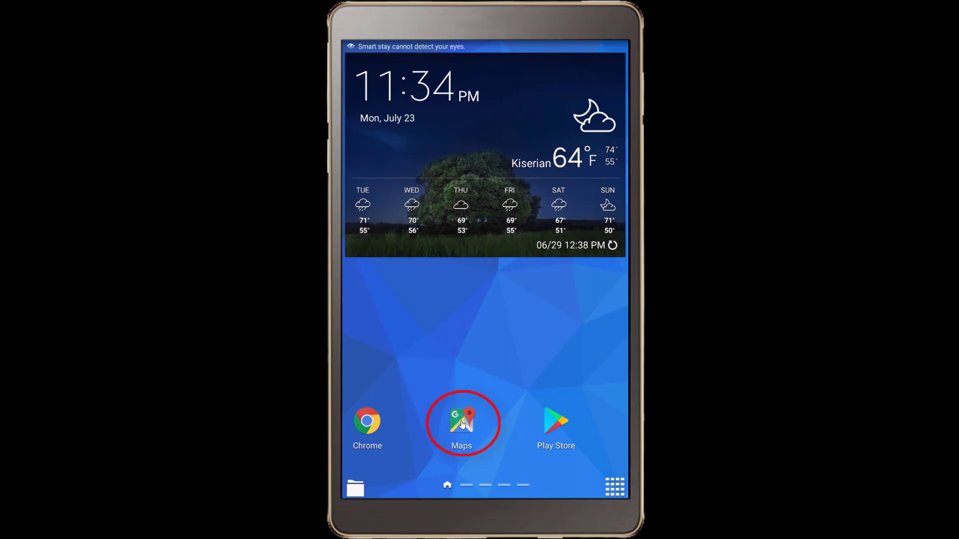
# - Download a Google Maps offline map of a custom area framed around Lodwar
pyautogui.click(462, 423)
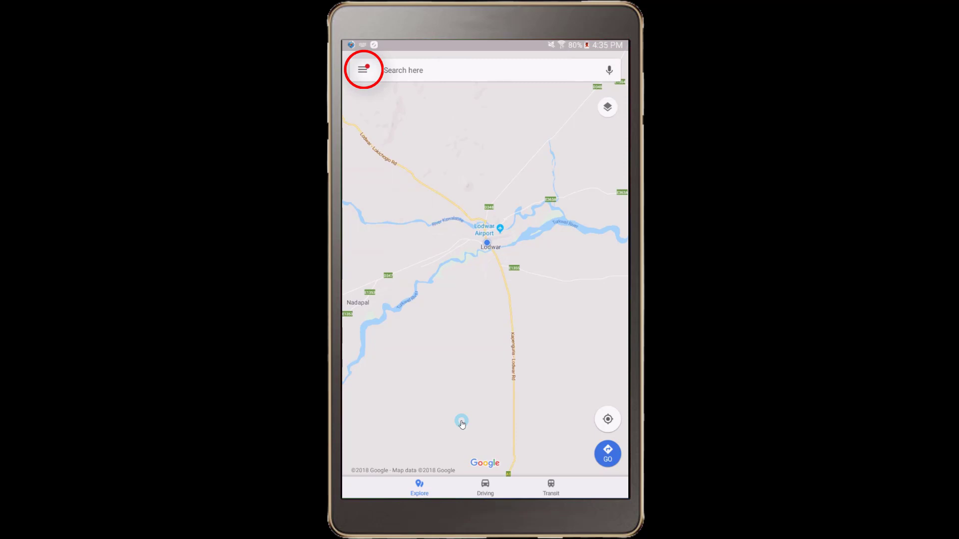
pyautogui.click(366, 73)
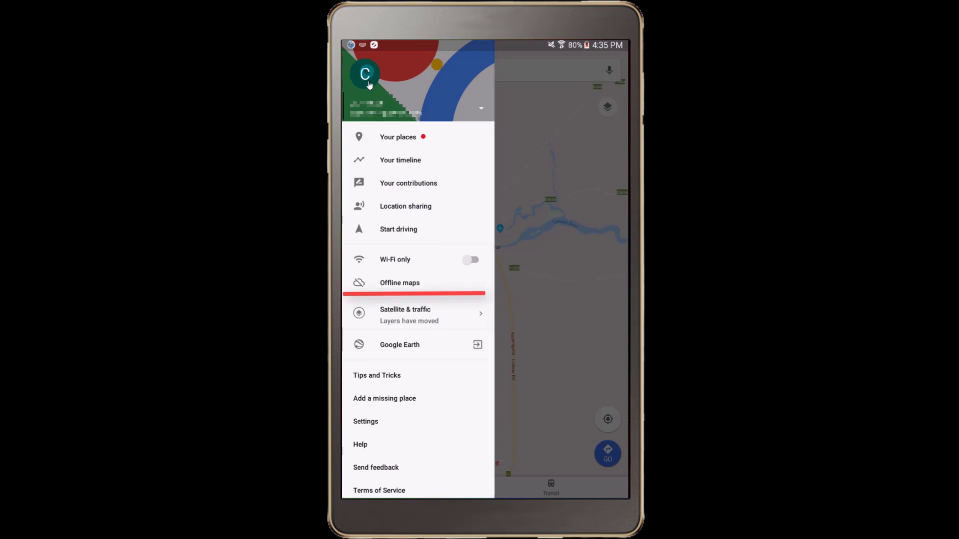
pyautogui.click(423, 283)
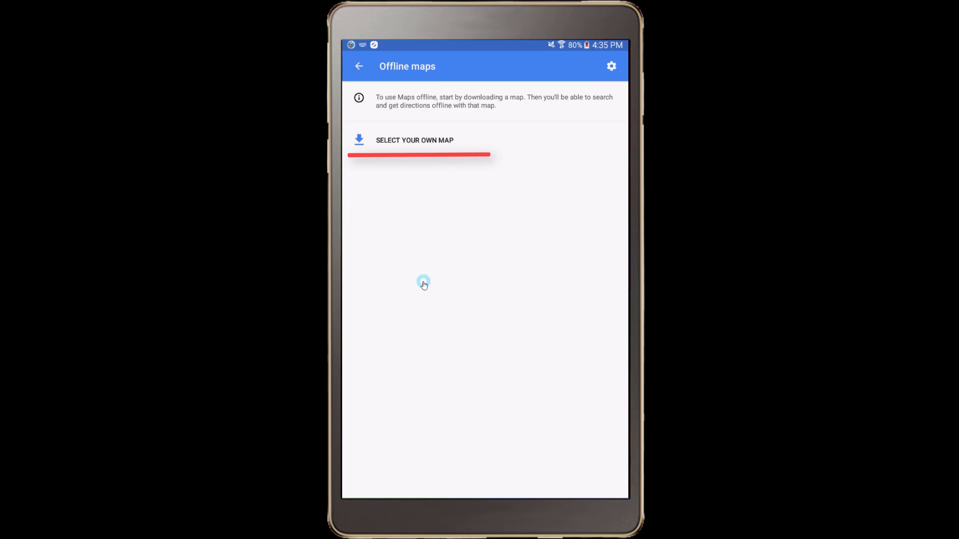
pyautogui.click(432, 140)
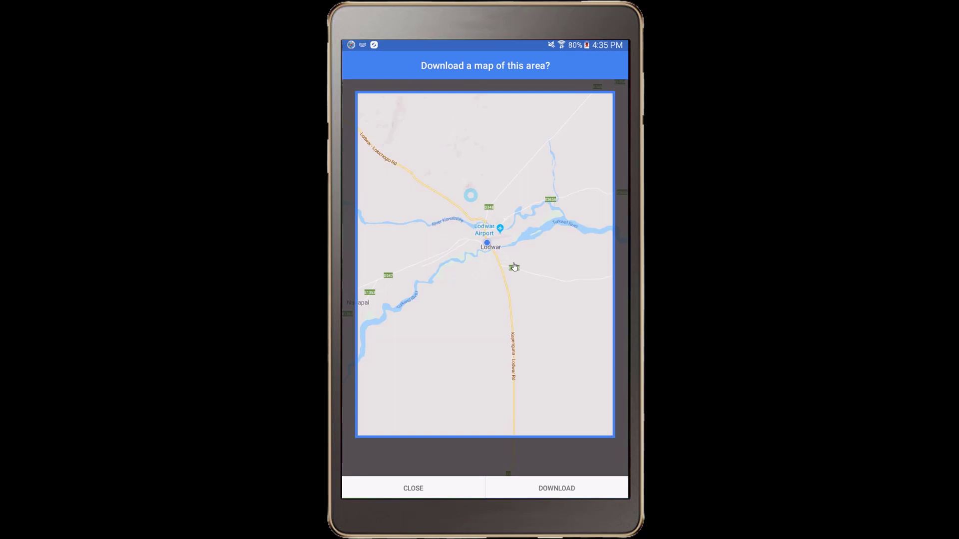
pyautogui.moveTo(550, 333)
pyautogui.mouseDown()
pyautogui.moveTo(556, 287)
pyautogui.moveTo(585, 339)
pyautogui.mouseUp()
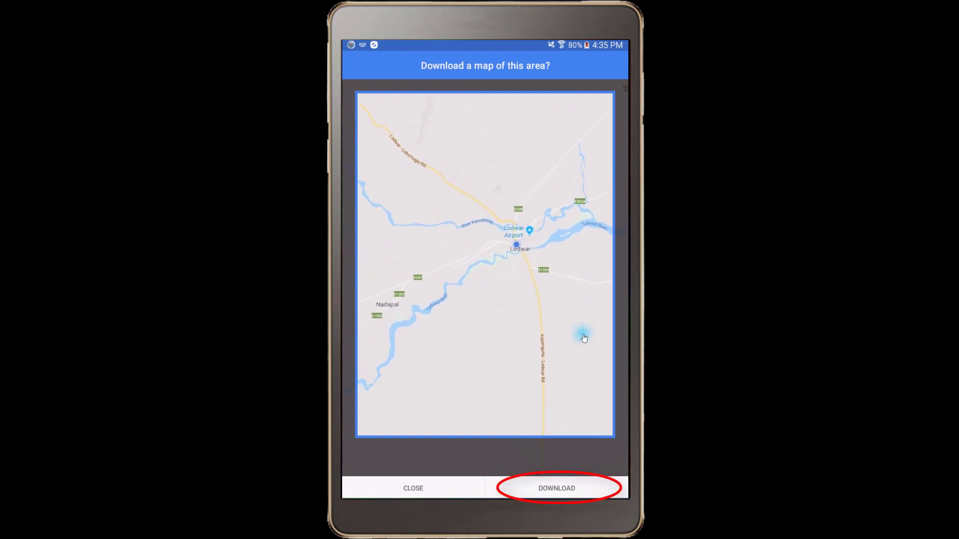
pyautogui.click(574, 486)
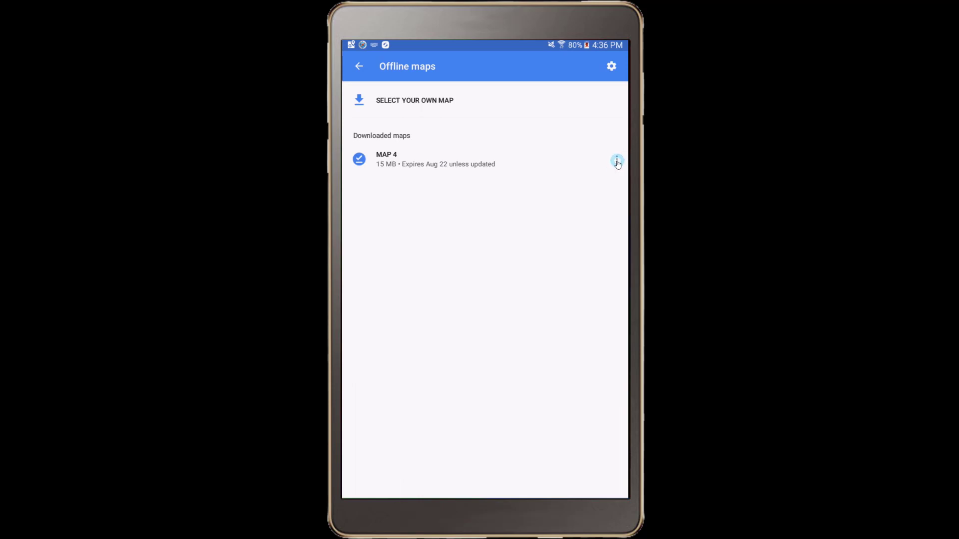
# - Rename the offline map to Lodwar and install MAPS.ME from the Play Store
pyautogui.click(617, 162)
pyautogui.click(570, 228)
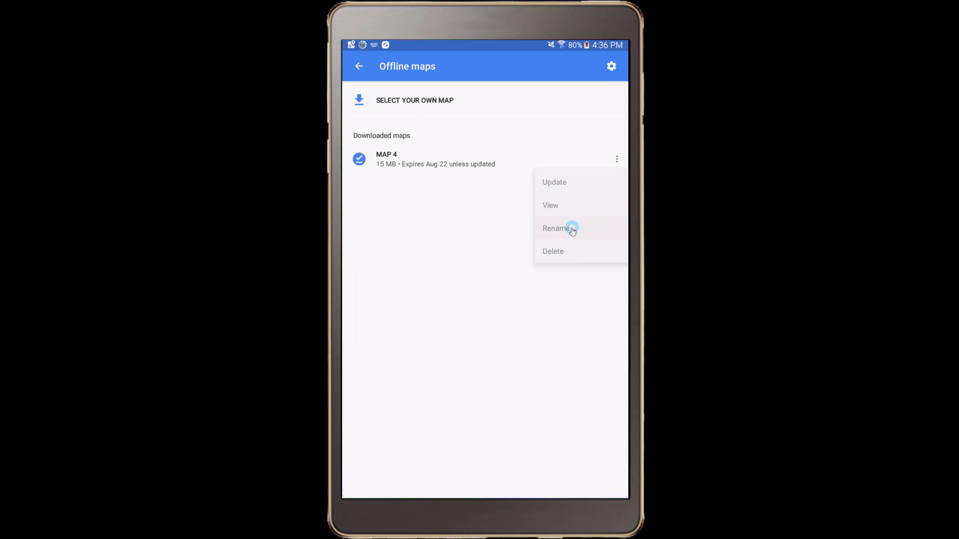
pyautogui.write('Lodwar')
pyautogui.click(565, 275)
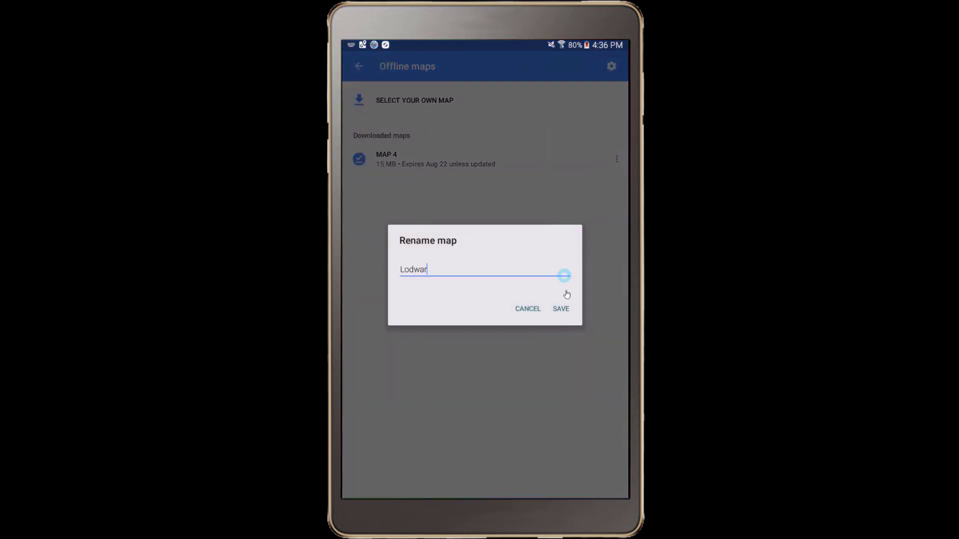
pyautogui.click(561, 308)
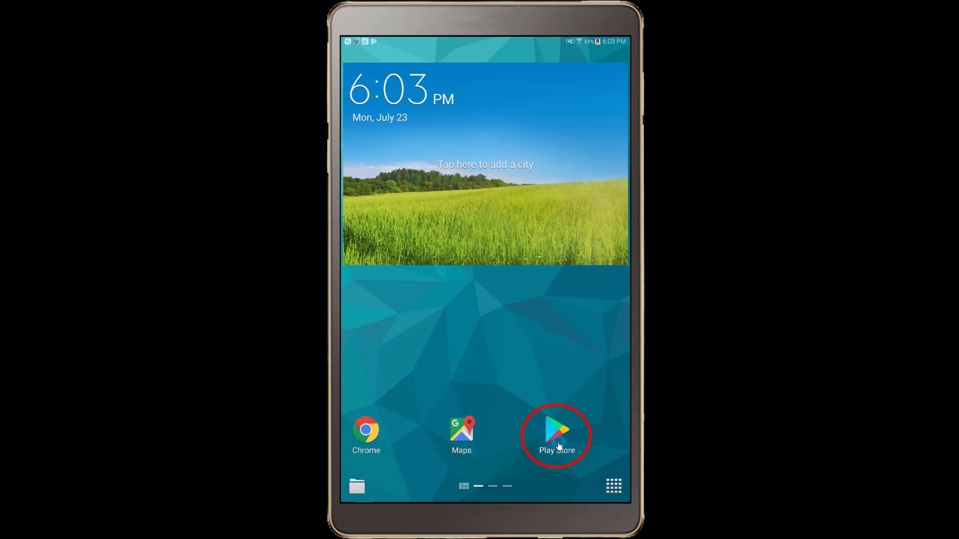
pyautogui.click(558, 446)
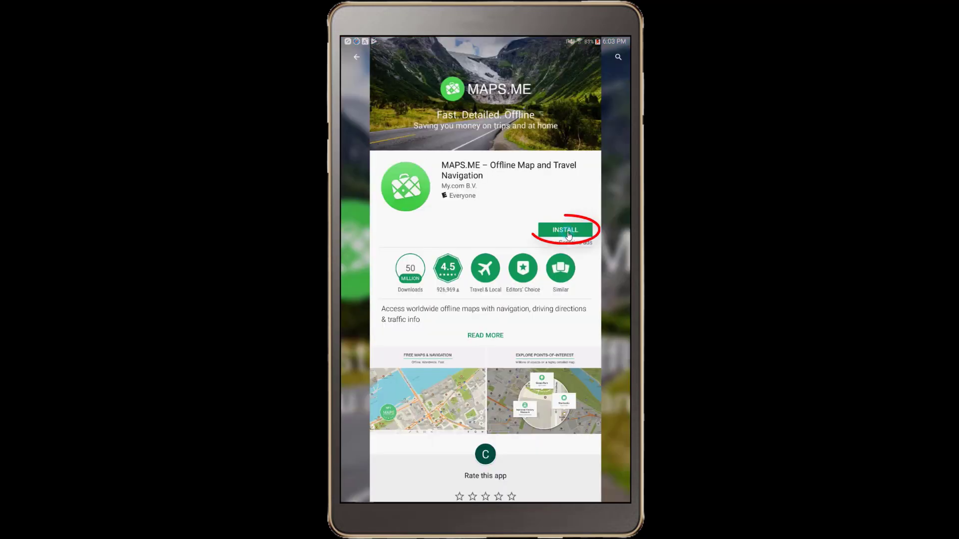
pyautogui.click(566, 230)
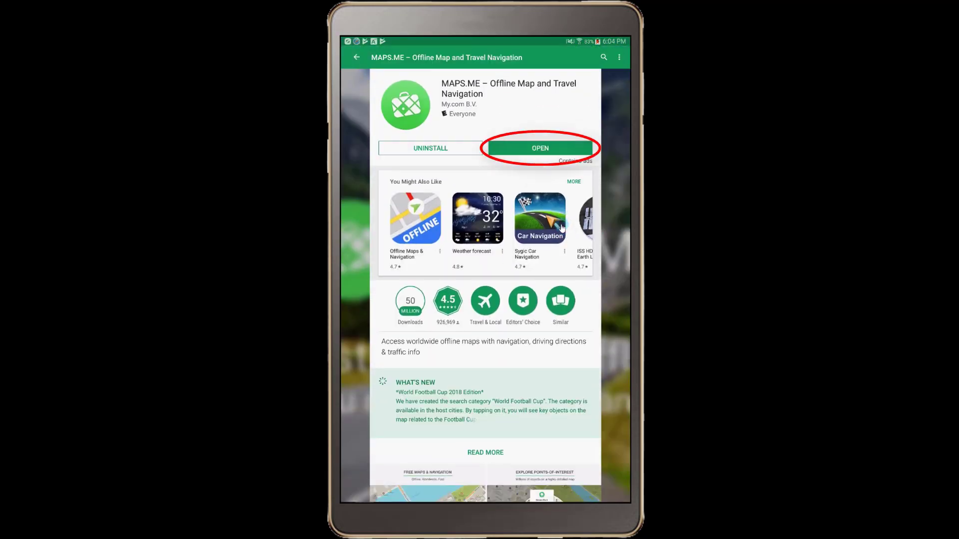
# - Launch MAPS.ME, grant storage and location access, and accept the terms
pyautogui.click(554, 148)
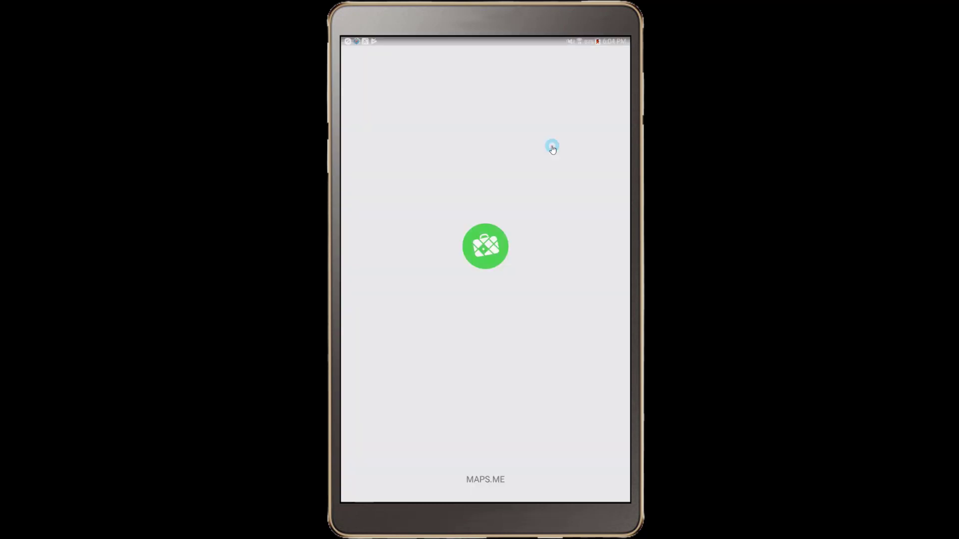
pyautogui.click(601, 494)
pyautogui.click(555, 290)
pyautogui.click(556, 289)
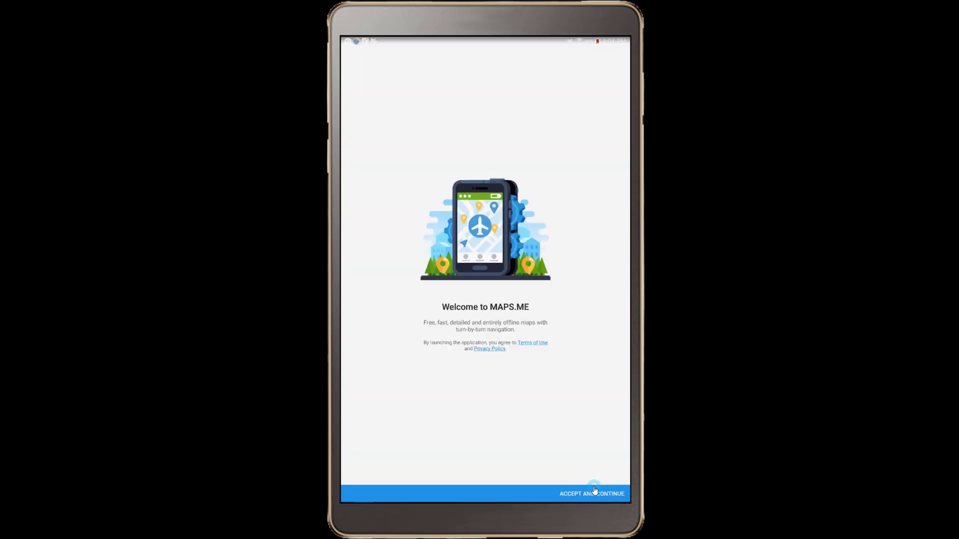
pyautogui.click(595, 492)
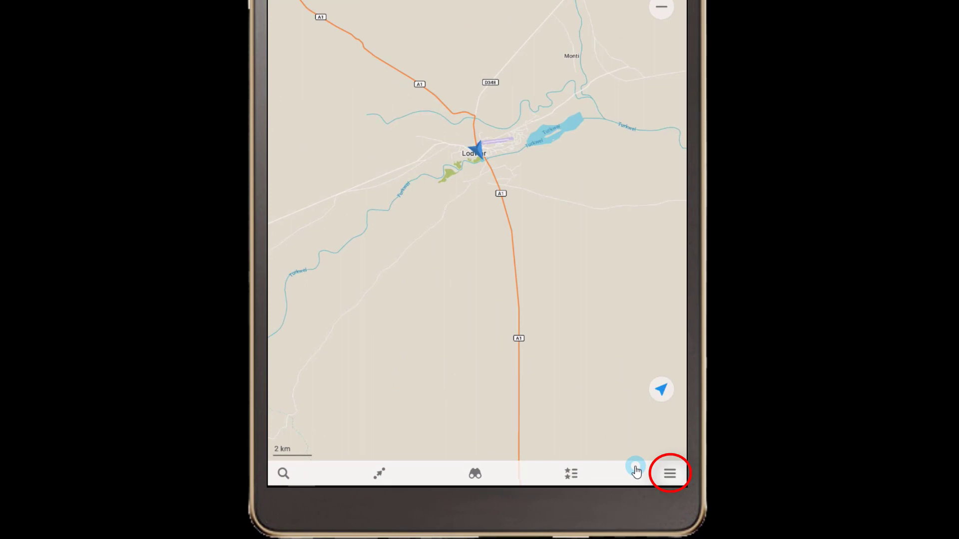
# - Search 'alexan' in Download Maps and download the Alexandria, United States map
pyautogui.click(670, 474)
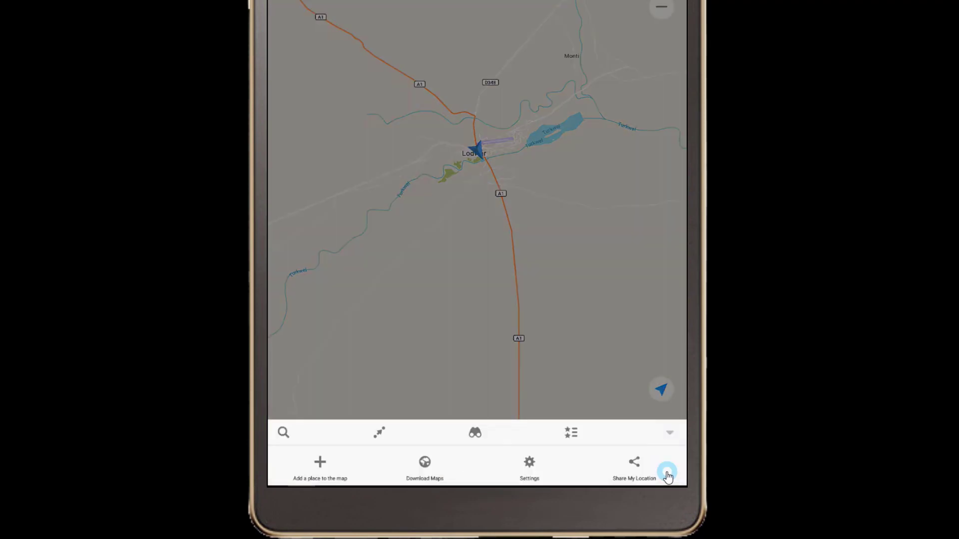
pyautogui.click(434, 465)
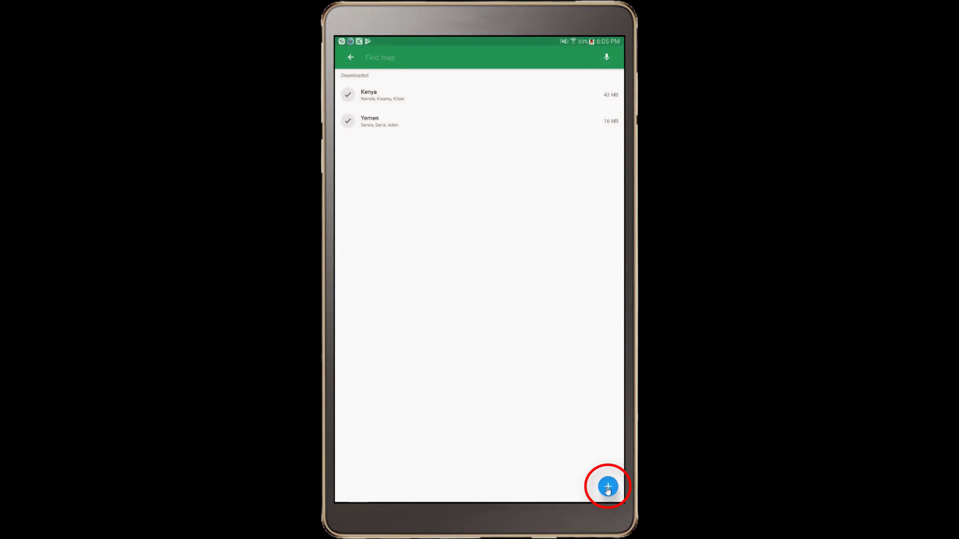
pyautogui.click(608, 487)
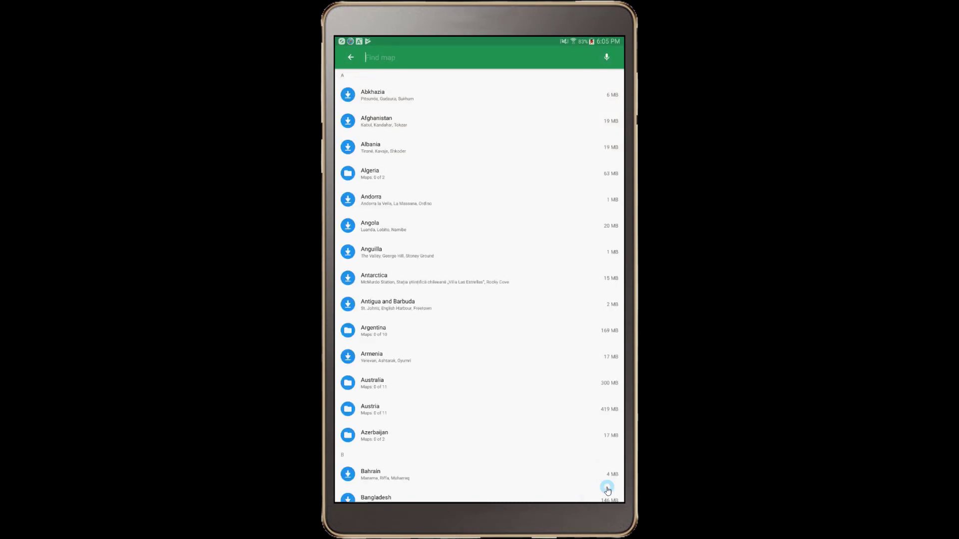
pyautogui.write('alexan')
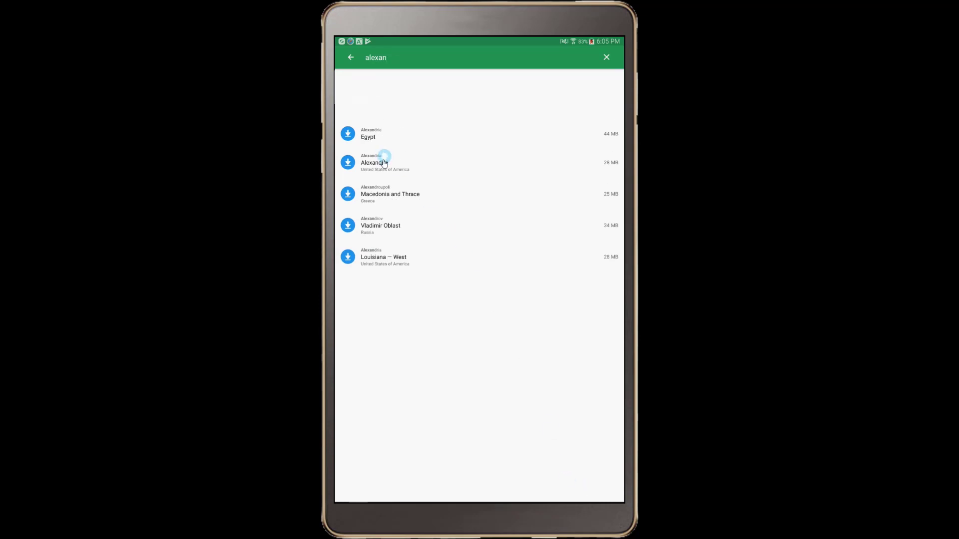
pyautogui.click(383, 163)
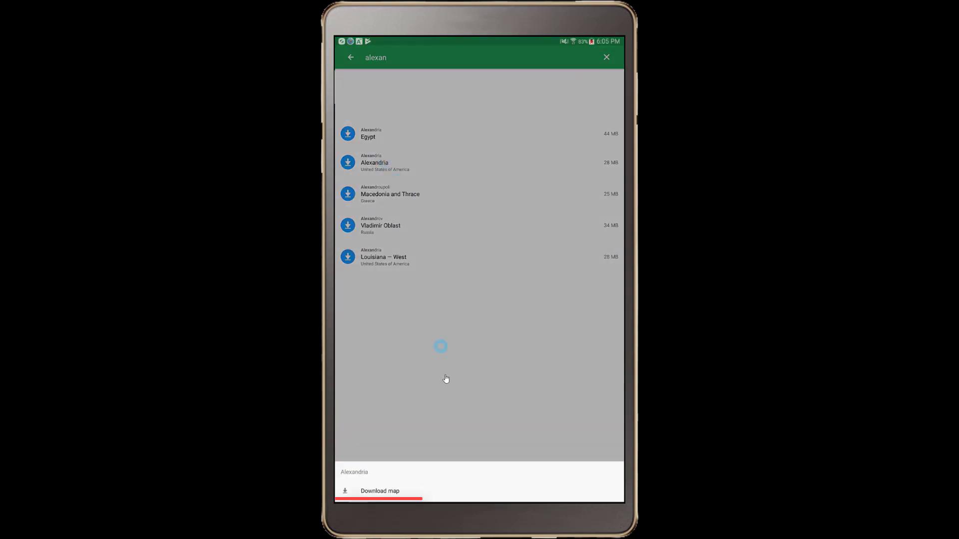
pyautogui.click(380, 491)
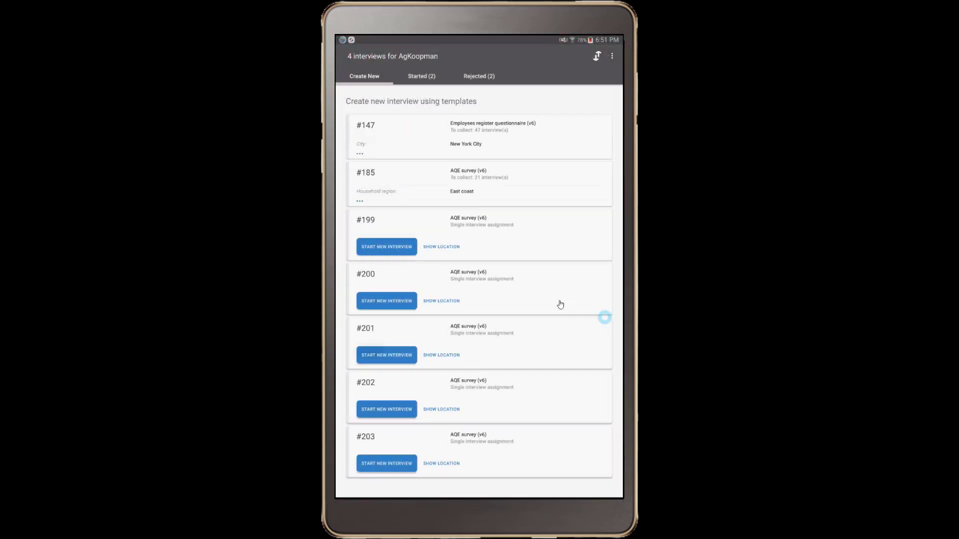
# - Show assignment #199's location and open it in Google Maps
pyautogui.click(452, 247)
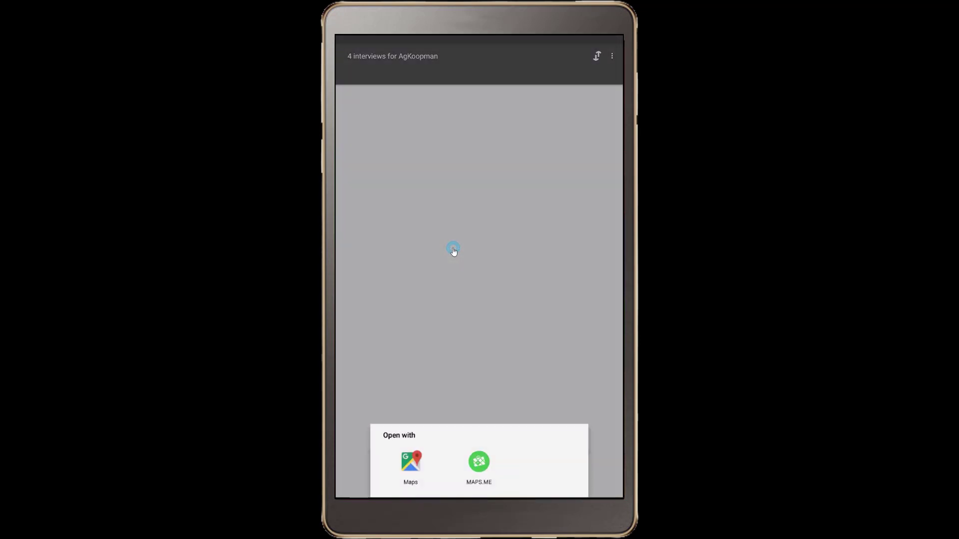
pyautogui.click(415, 468)
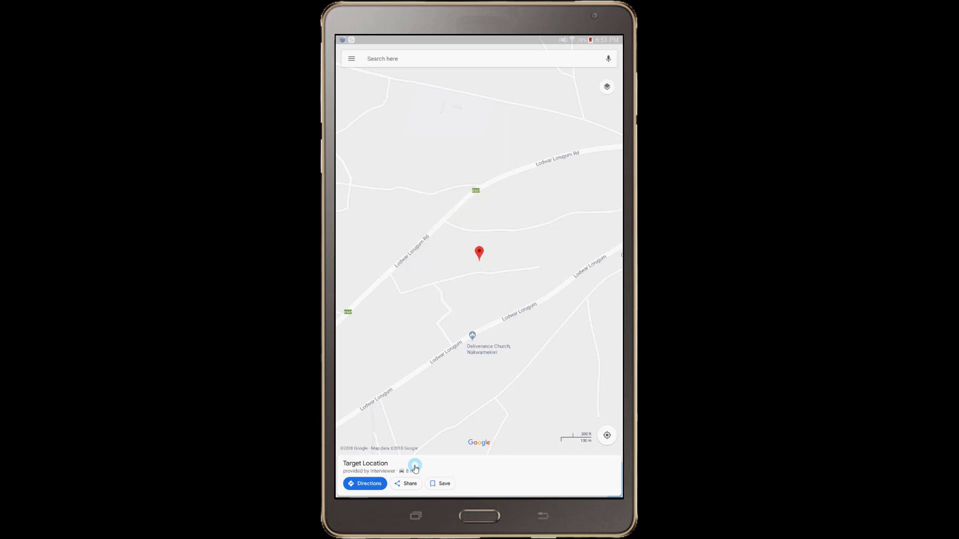
# - Center Google Maps on the tablet's Lodwar position and pan to include the Target Location pin
pyautogui.click(614, 437)
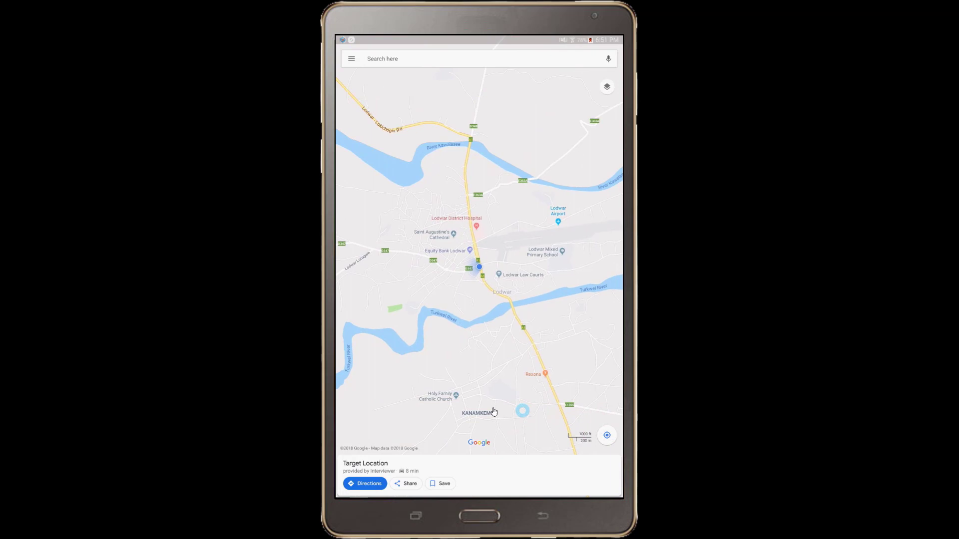
pyautogui.moveTo(482, 405); pyautogui.dragTo(524, 404)
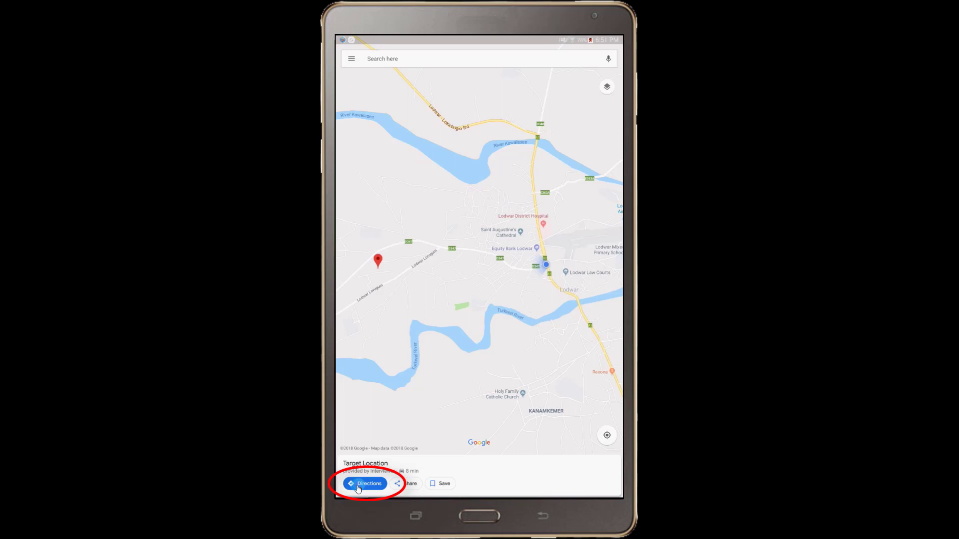
# - Start 38 min, 3.0 km walking navigation to the Target Location
pyautogui.click(358, 488)
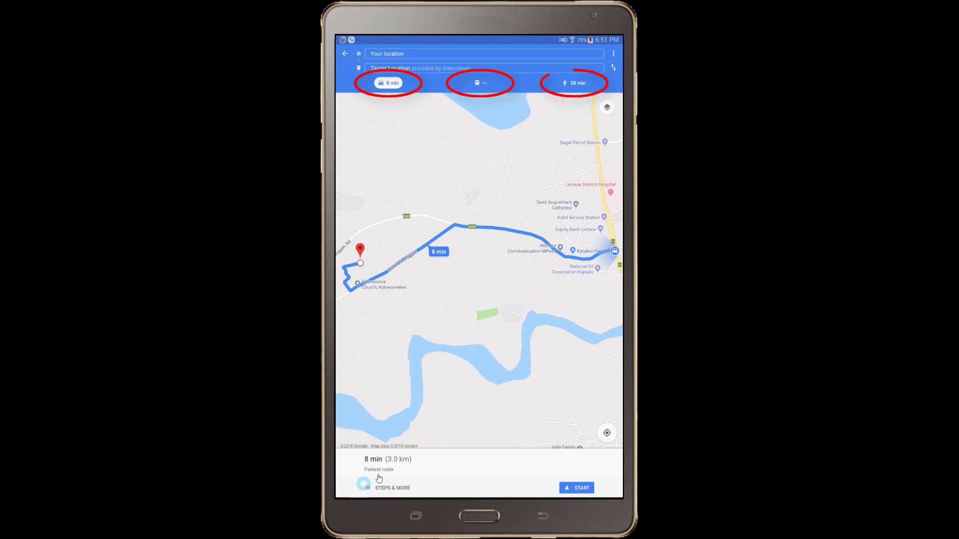
pyautogui.click(575, 83)
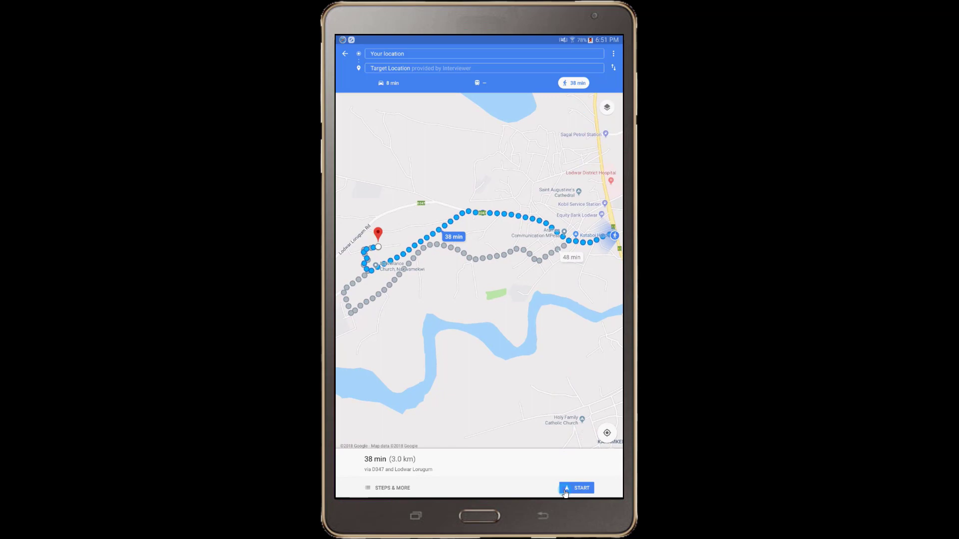
pyautogui.click(566, 494)
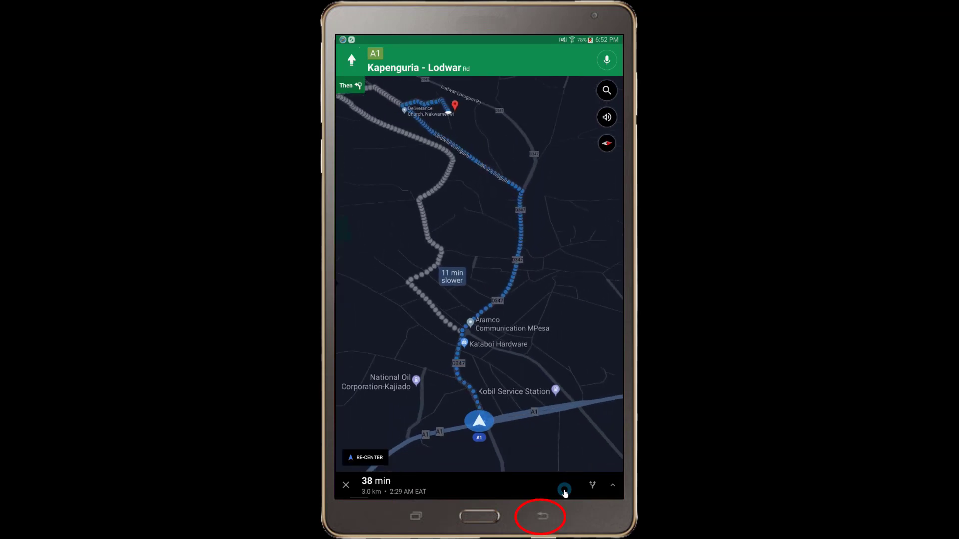
# - Exit Google Maps to the interviews list and open assignment #201's location in MAPS.ME
pyautogui.rightClick(565, 493)
pyautogui.rightClick(564, 493)
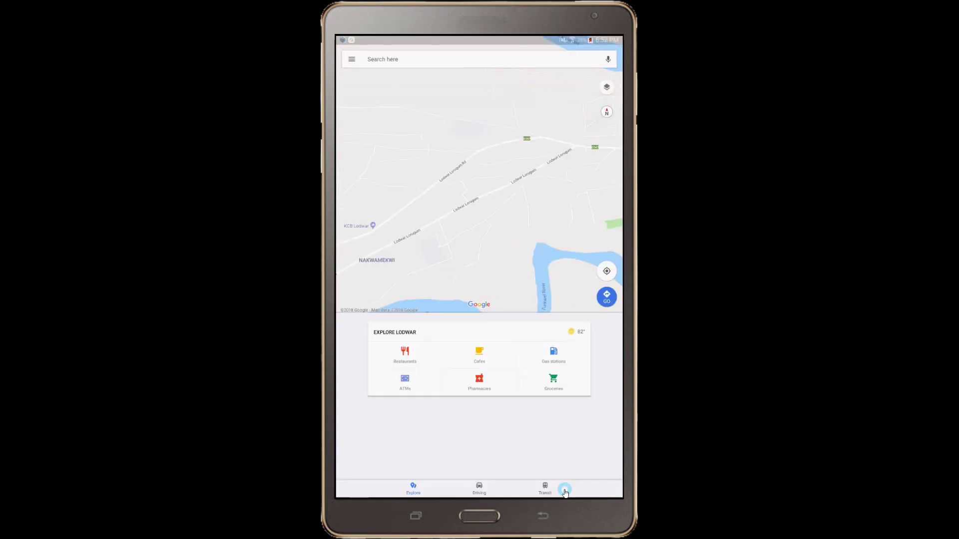
pyautogui.rightClick(564, 494)
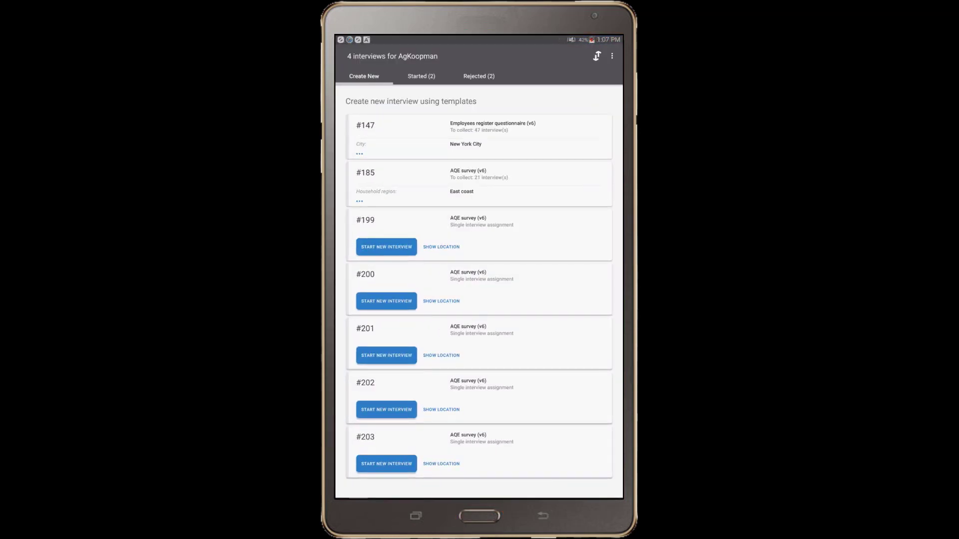
pyautogui.click(447, 356)
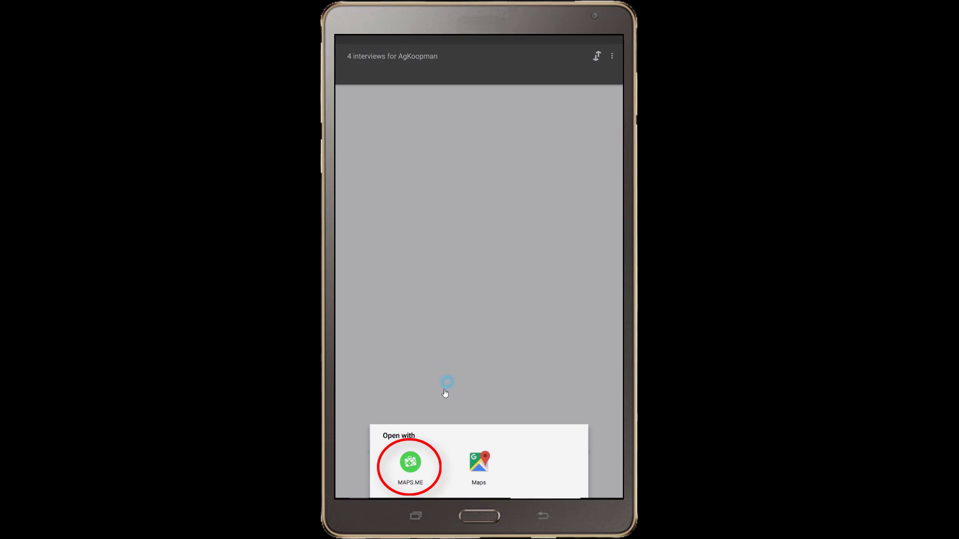
pyautogui.click(415, 468)
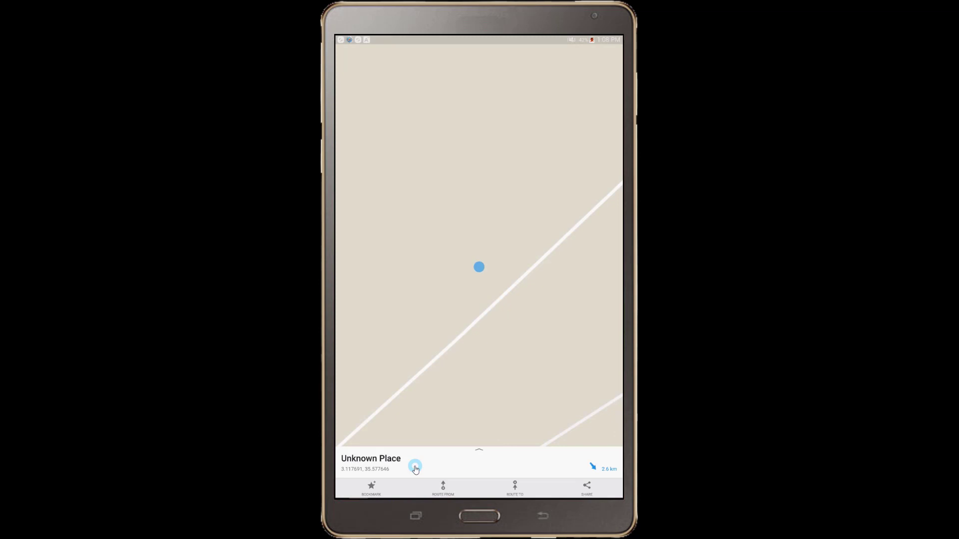
# - Start 14 min, 3.0 km bicycle navigation in MAPS.ME, then return to the Interviewer assignments
pyautogui.click(518, 493)
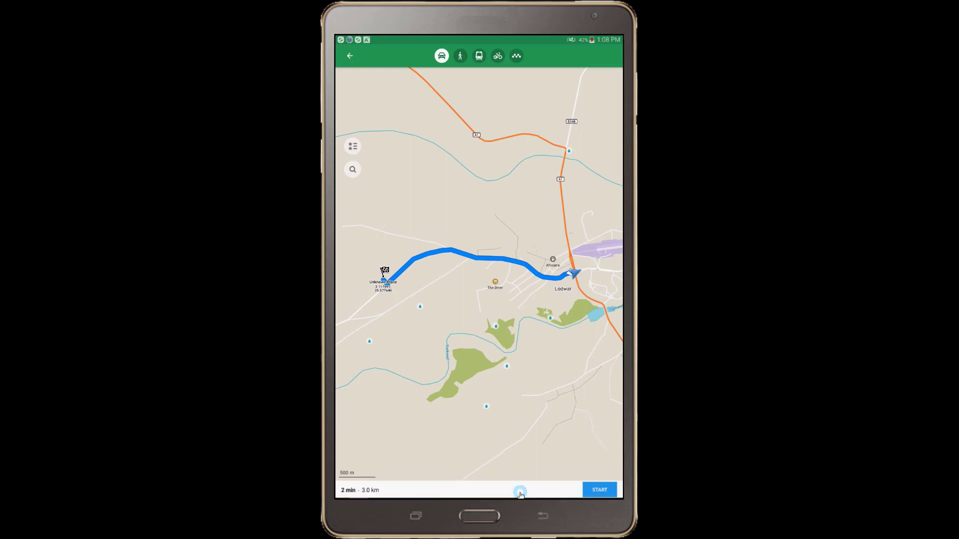
pyautogui.click(498, 57)
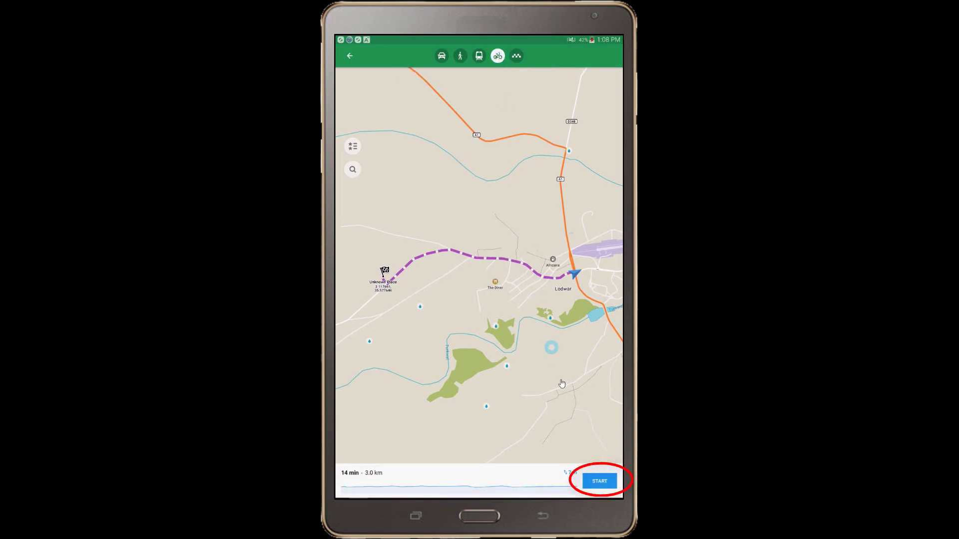
pyautogui.click(594, 481)
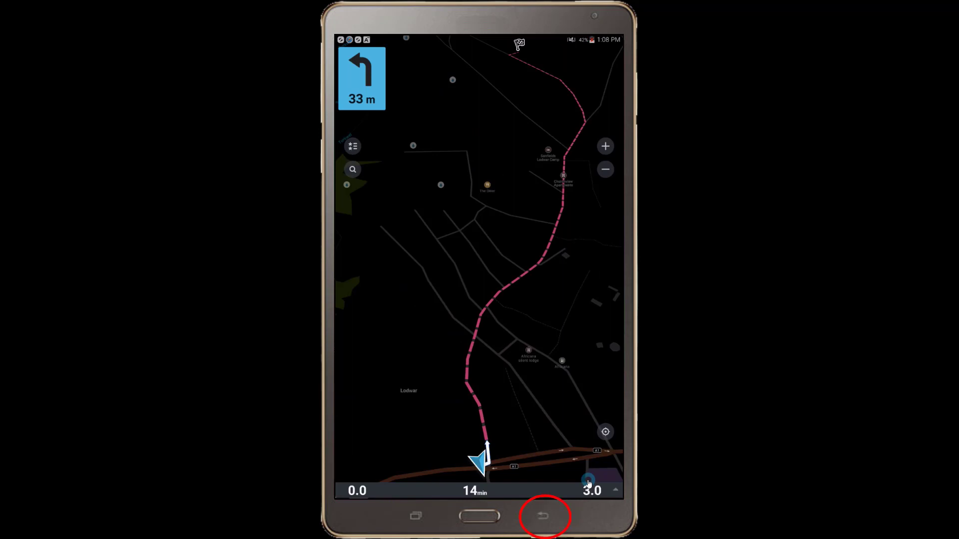
pyautogui.press('Escape')
pyautogui.press('Escape')
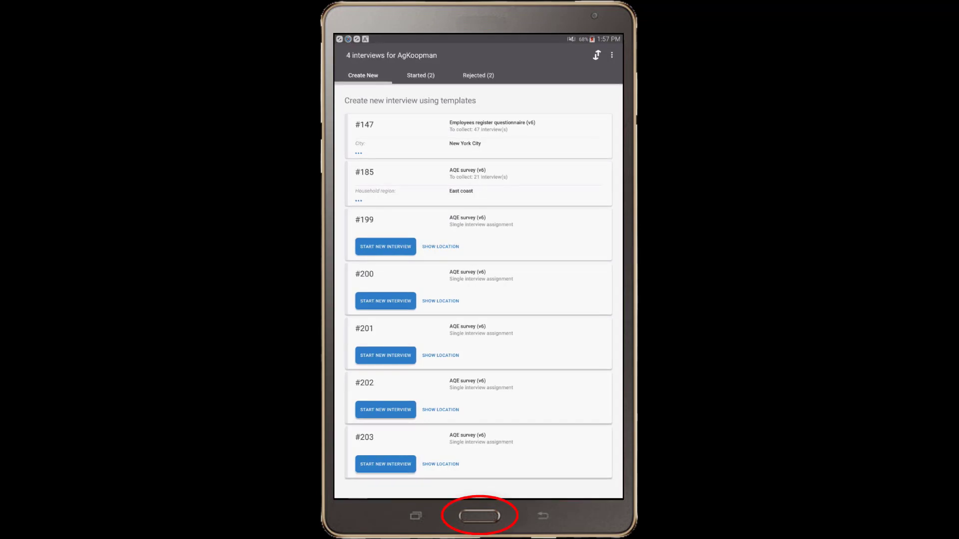
# - Clear Google Maps' defaults under Settings > Applications > Default applications, leaving None set as default
pyautogui.press('Home')
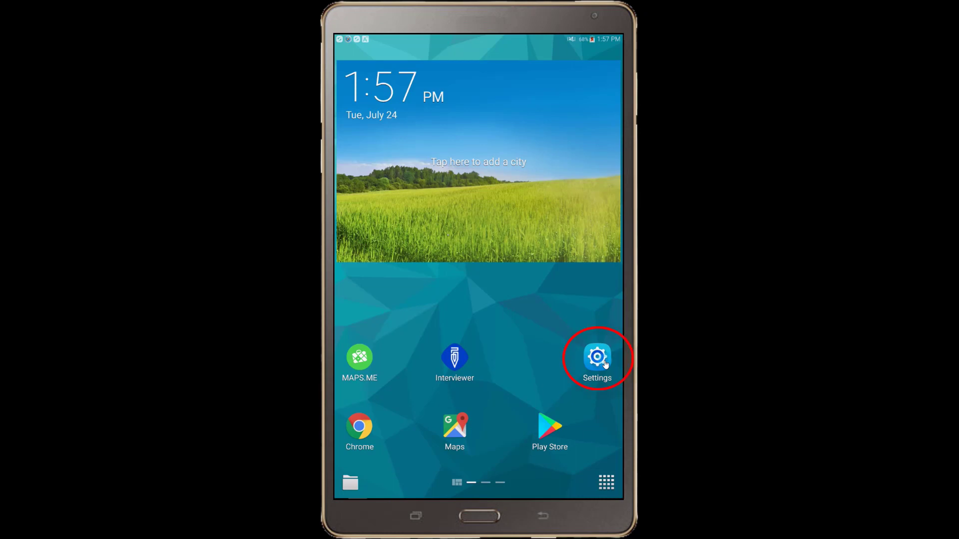
pyautogui.click(604, 363)
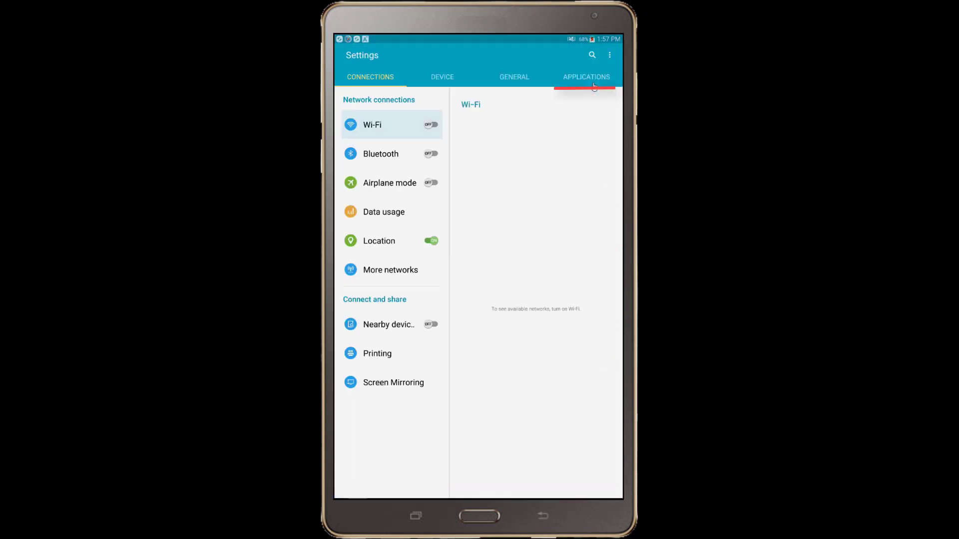
pyautogui.click(593, 78)
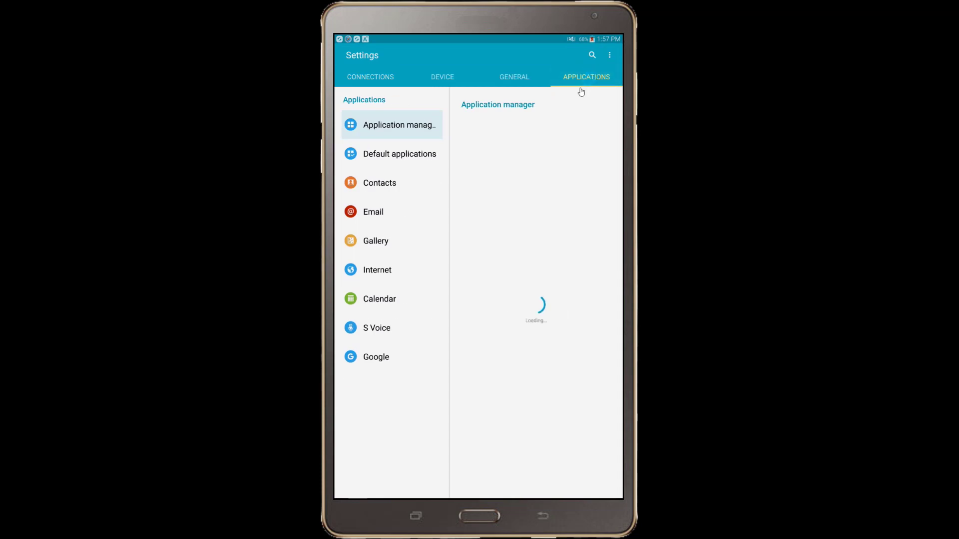
pyautogui.click(394, 155)
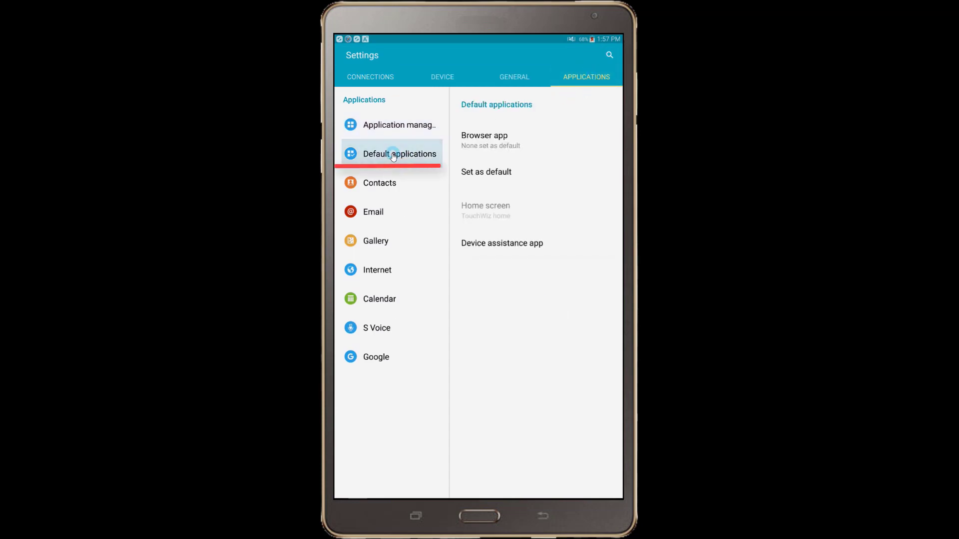
pyautogui.click(469, 171)
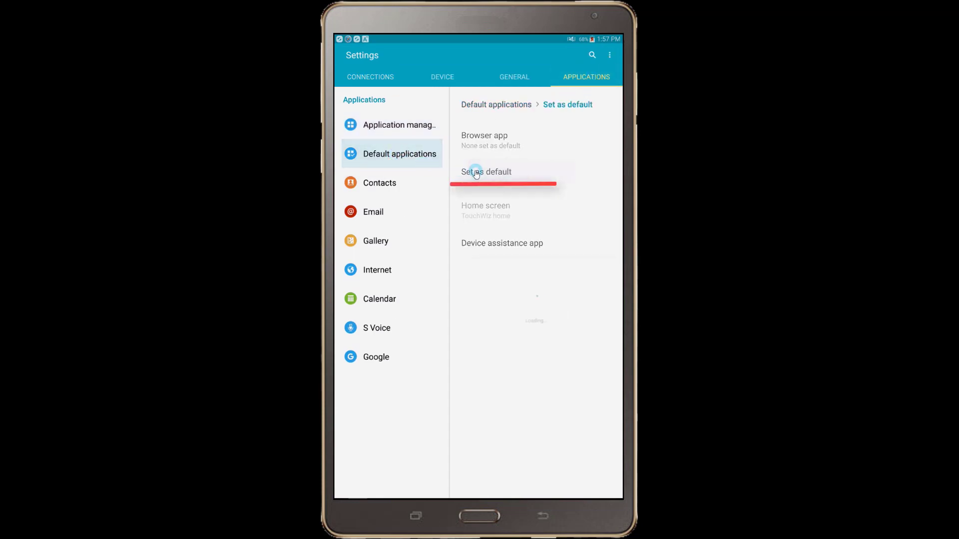
pyautogui.scroll(-10, 553, 306)
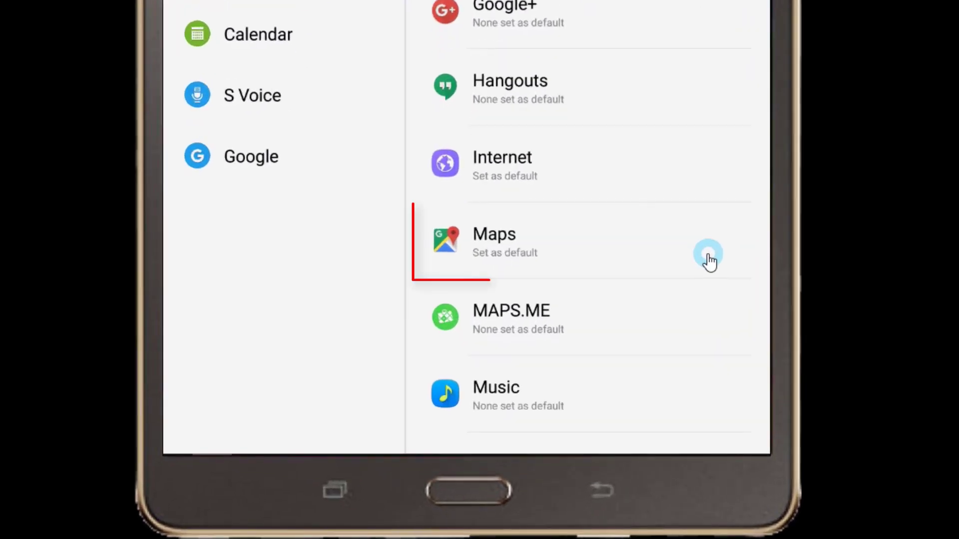
pyautogui.click(709, 261)
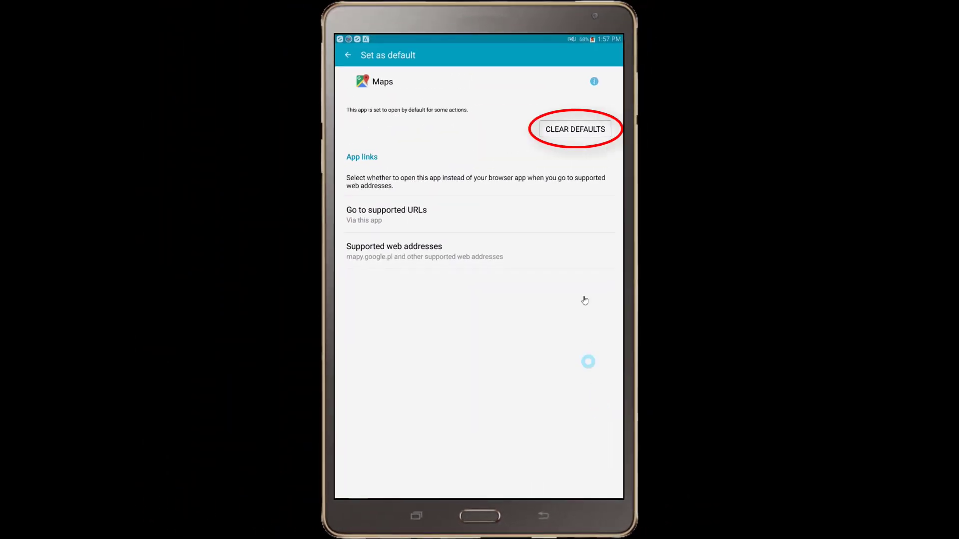
pyautogui.click(585, 145)
pyautogui.click(585, 132)
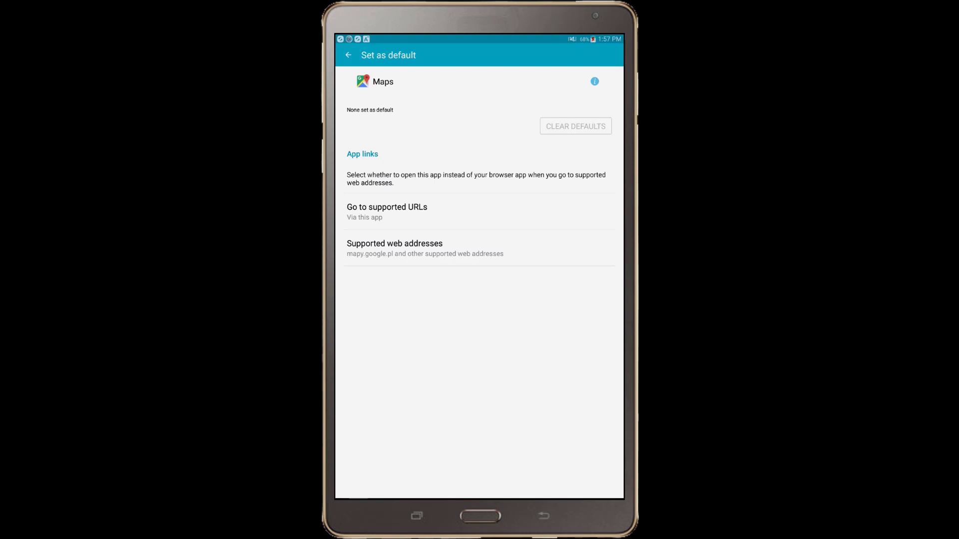
# - Switch back to Interviewer and request assignment #200's location to trigger the map-app chooser
pyautogui.hotkey('alt', 'Tab')
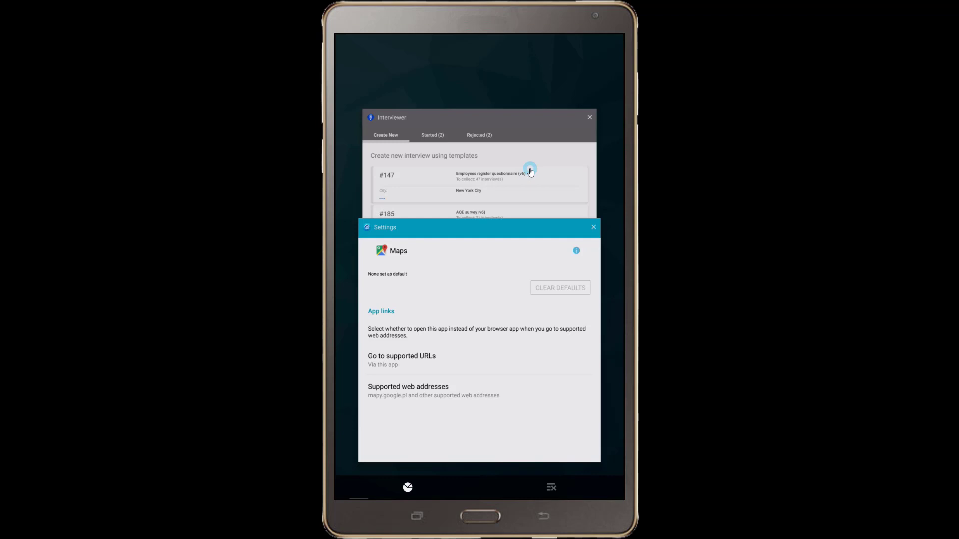
pyautogui.click(530, 171)
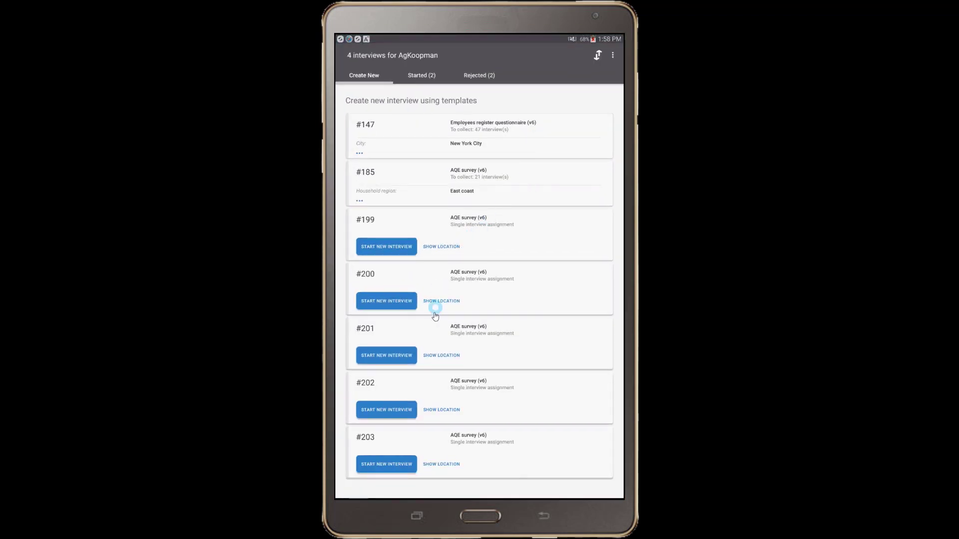
pyautogui.click(436, 301)
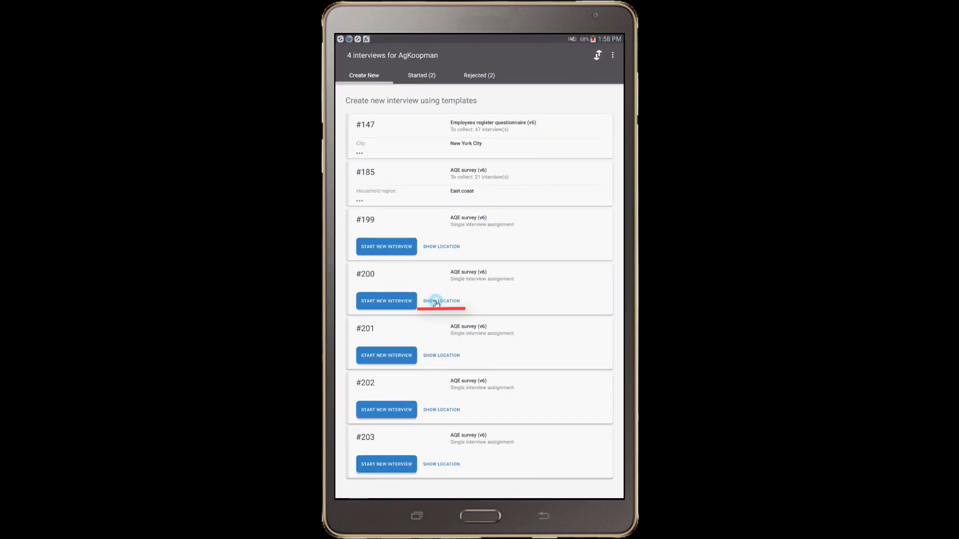